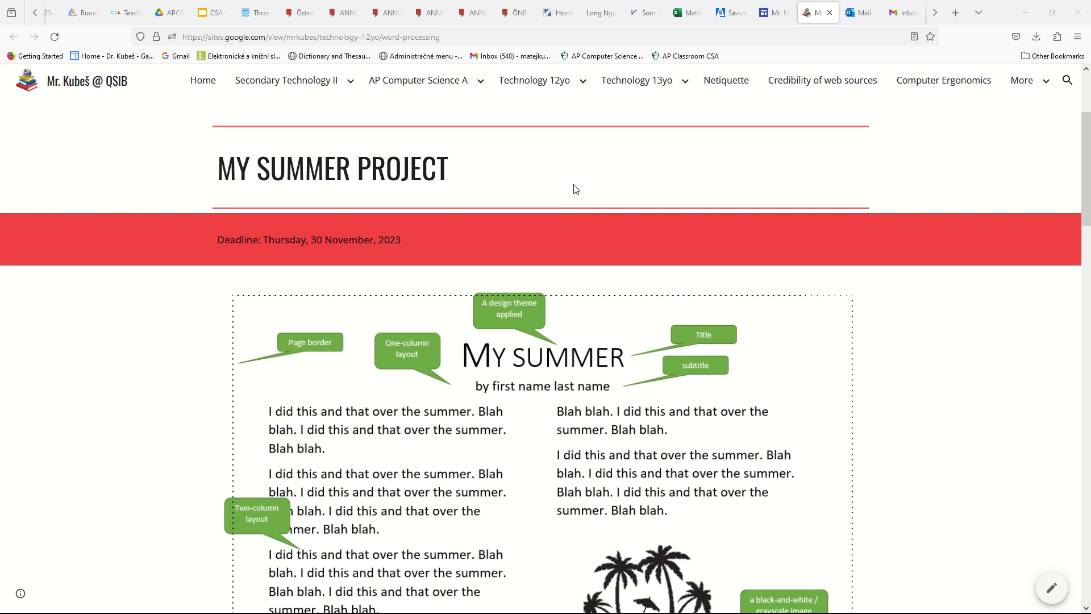
Review the sample project layout on the assignment page and open a new blank document in Word
{"action": "scroll", "coordinate": [485, 340], "scroll_direction": "down", "scroll_amount": 1}
{"action": "scroll", "coordinate": [486, 339], "scroll_direction": "down", "scroll_amount": 3}
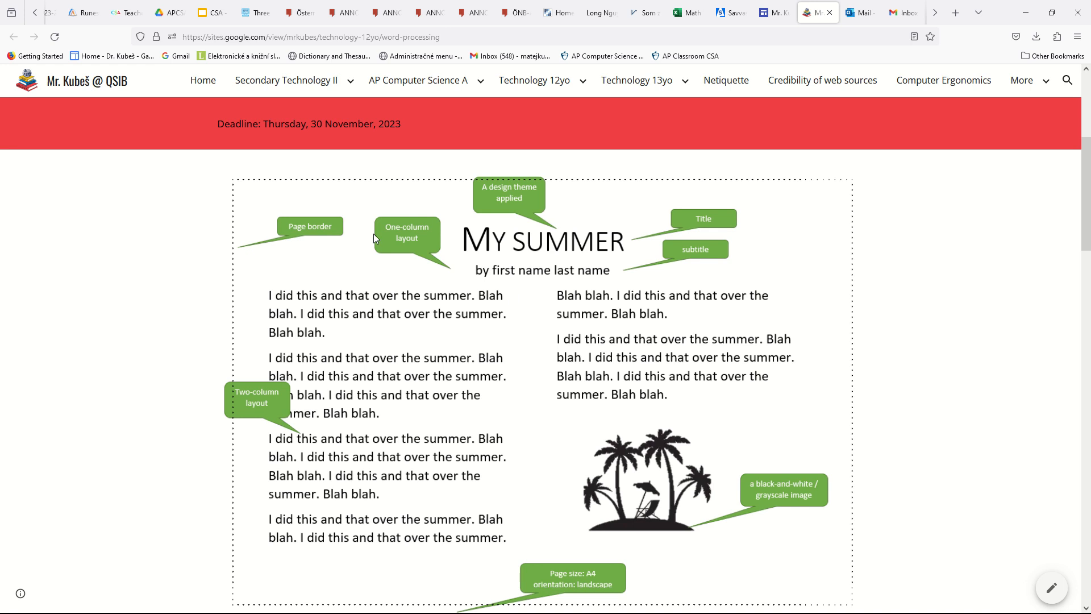
{"action": "key", "text": "super"}
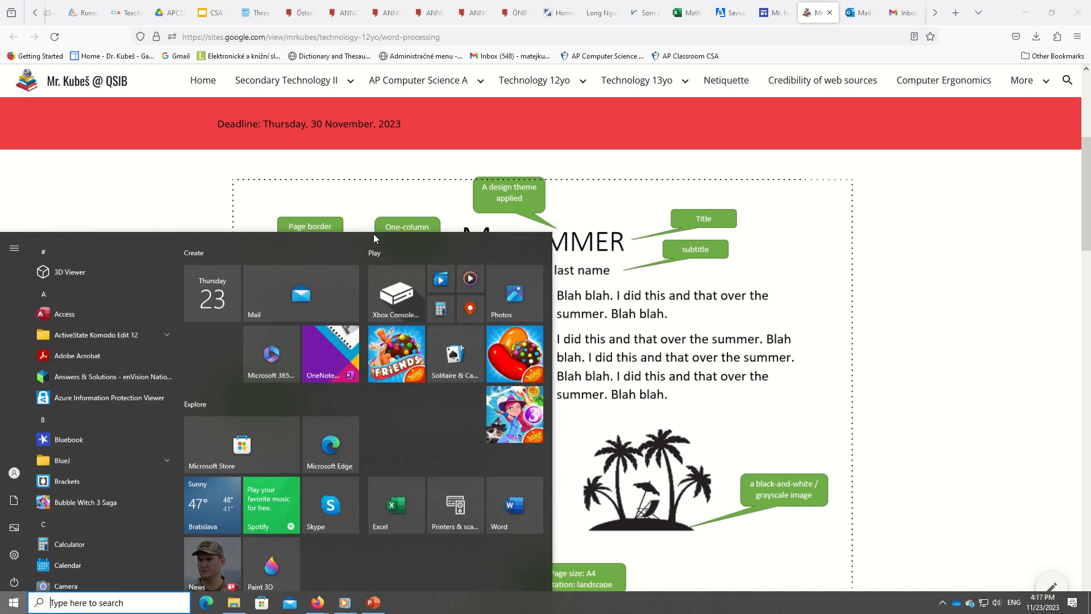
{"action": "type", "text": "word"}
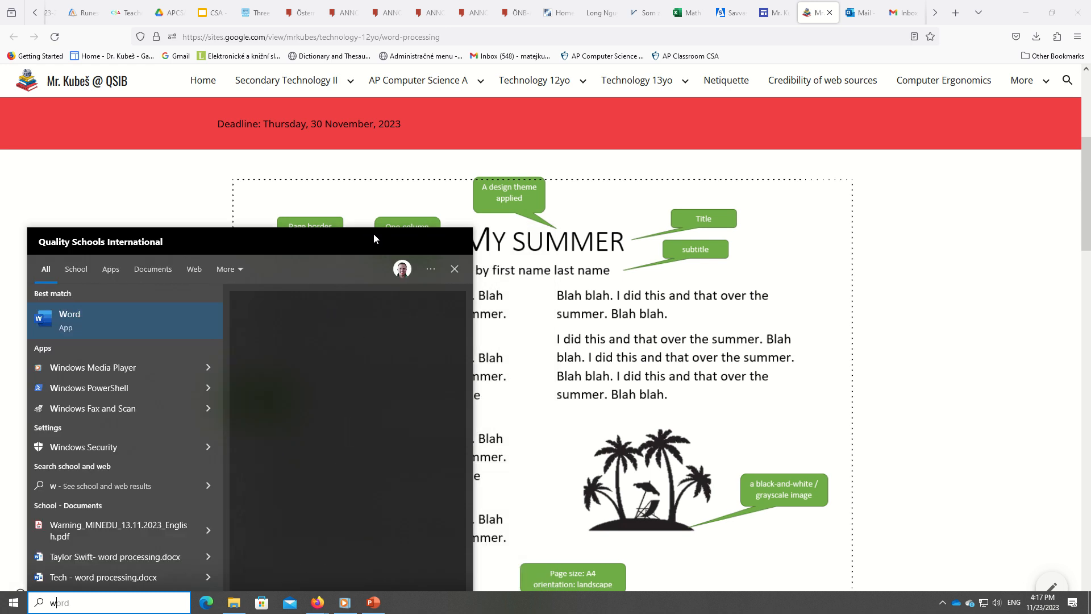
{"action": "key", "text": "Return"}
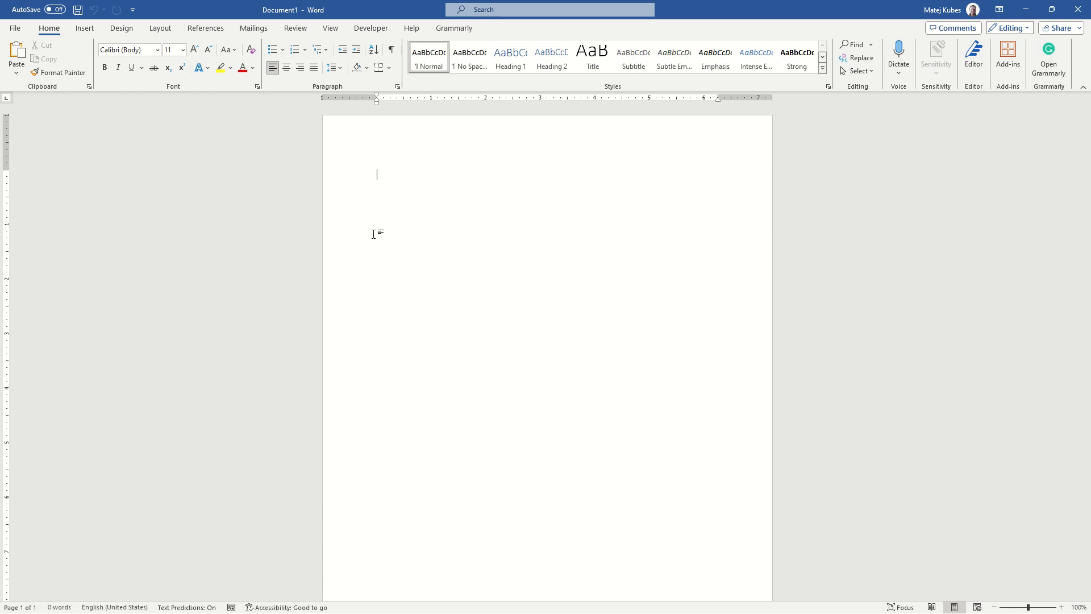
Write the title "My fall break" on the first line and a byline with the author's name below it
{"action": "type", "text": "My fall break"}
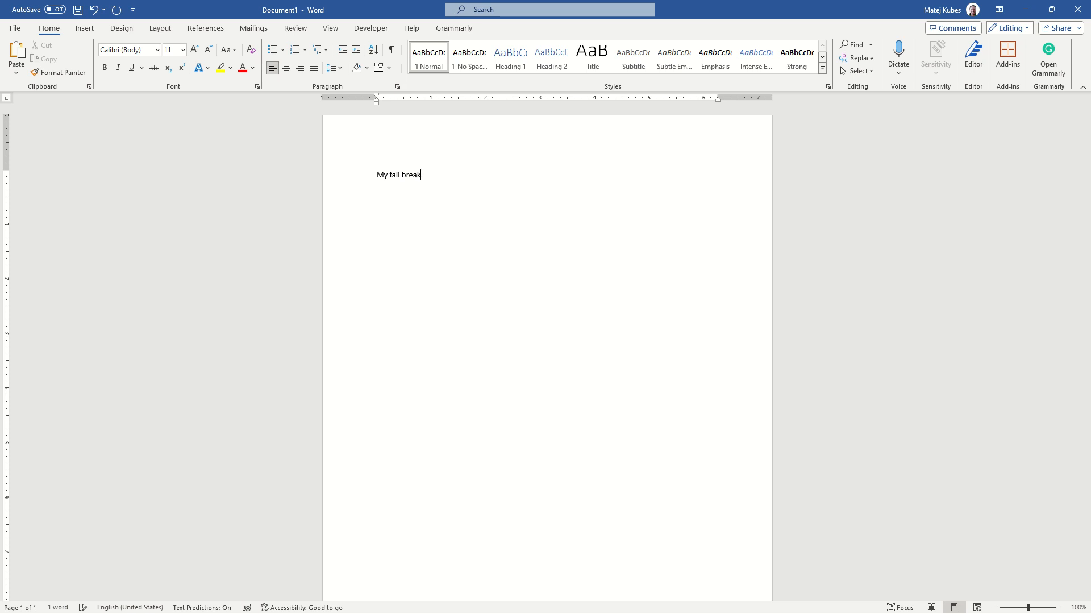
{"action": "key", "text": "Return"}
{"action": "type", "text": "by "}
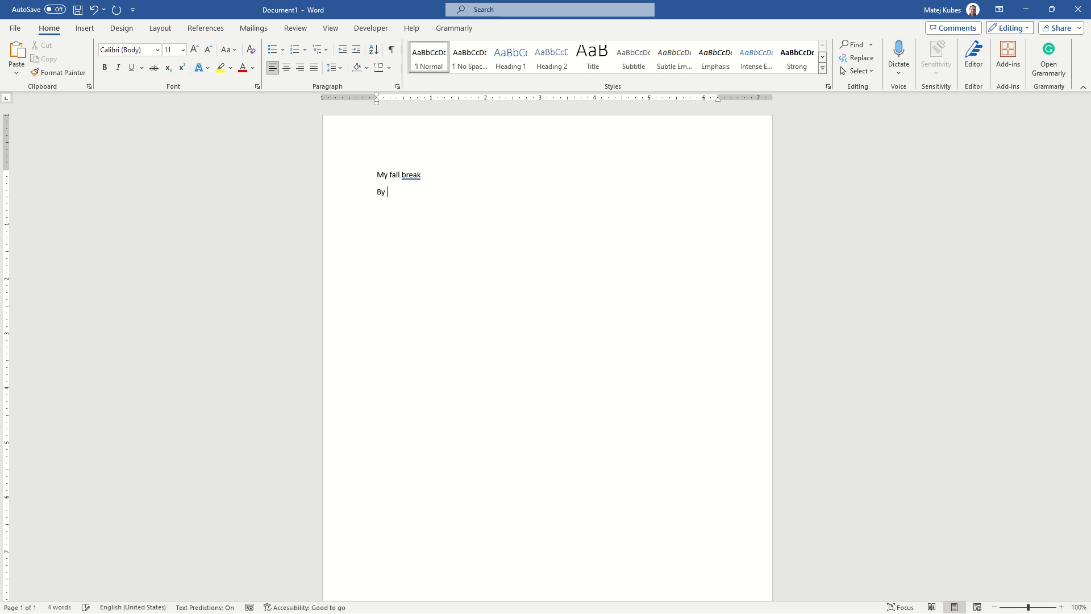
{"action": "type", "text": "Mr. E"}
{"action": "type", "text": "ubeš"}
{"action": "key", "text": "BackSpace"}
Add the sentence "I did a lot of things over the break." on a new line below the byline
{"action": "type", "text": "I did a lot of things ov"}
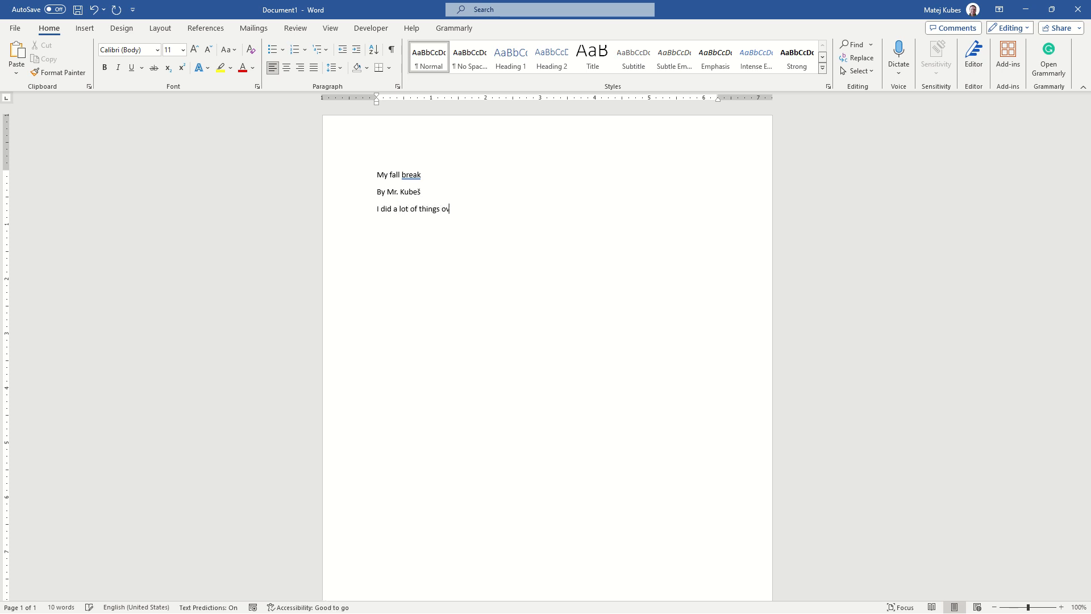
{"action": "type", "text": "er the break."}
Copy the body sentence and paste it repeatedly after itself to fill out the first body paragraph
{"action": "key", "text": "ctrl+shift+Left"}
{"action": "key", "text": "ctrl+shift+Left"}
{"action": "key", "text": "ctrl+shift+Left"}
{"action": "key", "text": "ctrl+shift+Left"}
{"action": "key", "text": "ctrl+shift+Left"}
{"action": "key", "text": "ctrl+shift+Left"}
{"action": "key", "text": "ctrl+shift+Left"}
{"action": "key", "text": "ctrl+shift+Left"}
{"action": "key", "text": "ctrl+shift+Left"}
{"action": "key", "text": "ctrl+shift+Left"}
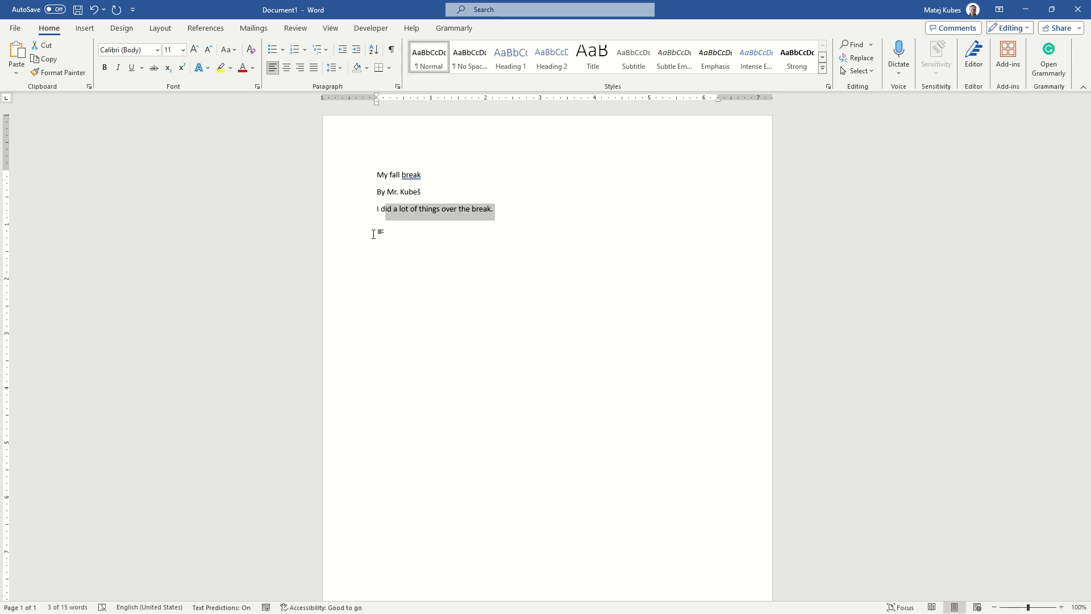
{"action": "key", "text": "Left"}
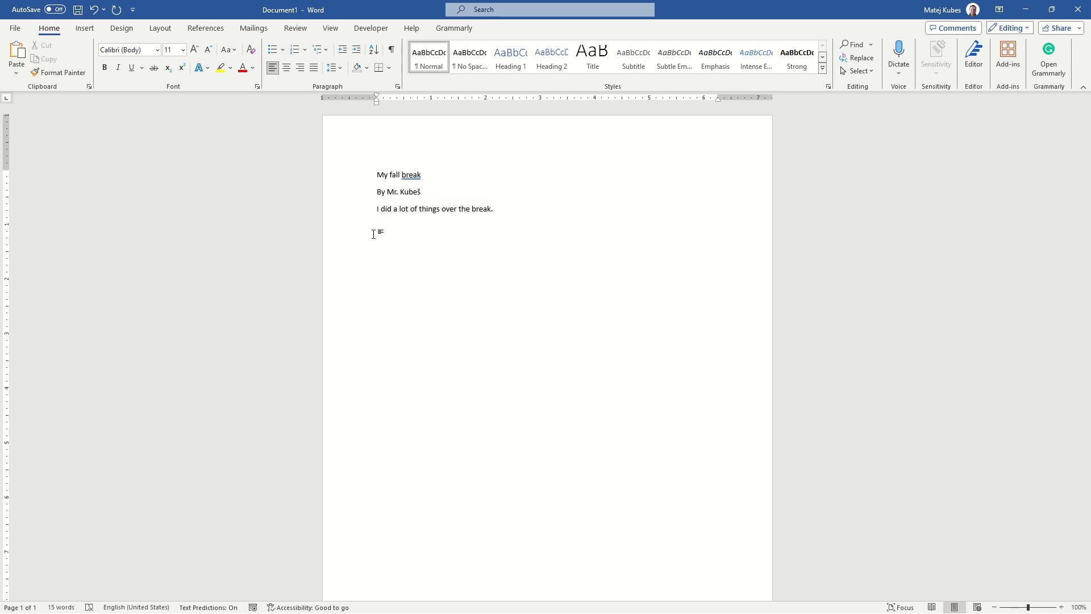
{"action": "key", "text": "ctrl+shift+Right"}
{"action": "key", "text": "ctrl+shift+Right"}
{"action": "key", "text": "ctrl+shift+Right"}
{"action": "key", "text": "ctrl+shift+Right"}
{"action": "key", "text": "ctrl+shift+Right"}
{"action": "key", "text": "ctrl+shift+Right"}
{"action": "key", "text": "ctrl+shift+Right"}
{"action": "key", "text": "ctrl+shift+Right"}
{"action": "key", "text": "ctrl+shift+Right"}
{"action": "key", "text": "ctrl+shift+Right"}
{"action": "key", "text": "shift+Left"}
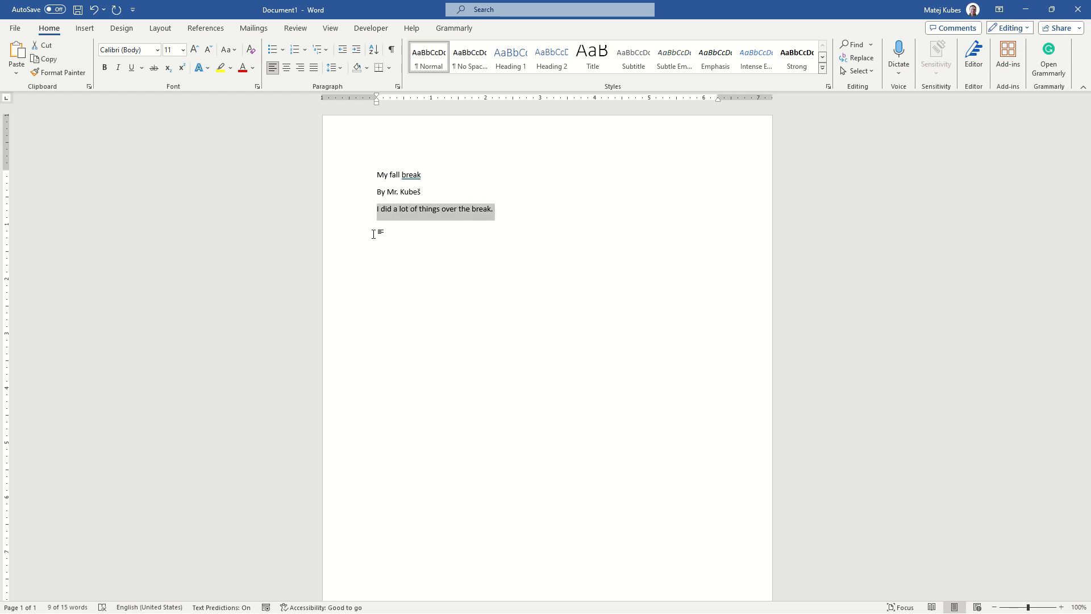
{"action": "key", "text": "ctrl+c"}
{"action": "key", "text": "Right"}
{"action": "key", "text": "ctrl+v"}
{"action": "key", "text": "ctrl+v"}
{"action": "key", "text": "ctrl+v"}
{"action": "key", "text": "ctrl+v"}
{"action": "key", "text": "ctrl+v"}
{"action": "key", "text": "ctrl+v"}
{"action": "key", "text": "ctrl+v"}
{"action": "key", "text": "ctrl+v"}
{"action": "key", "text": "ctrl+v"}
{"action": "key", "text": "ctrl+v"}
{"action": "key", "text": "ctrl+v"}
{"action": "key", "text": "ctrl+v"}
{"action": "key", "text": "ctrl+v"}
{"action": "key", "text": "ctrl+v"}
{"action": "key", "text": "ctrl+v"}
{"action": "key", "text": "ctrl+v"}
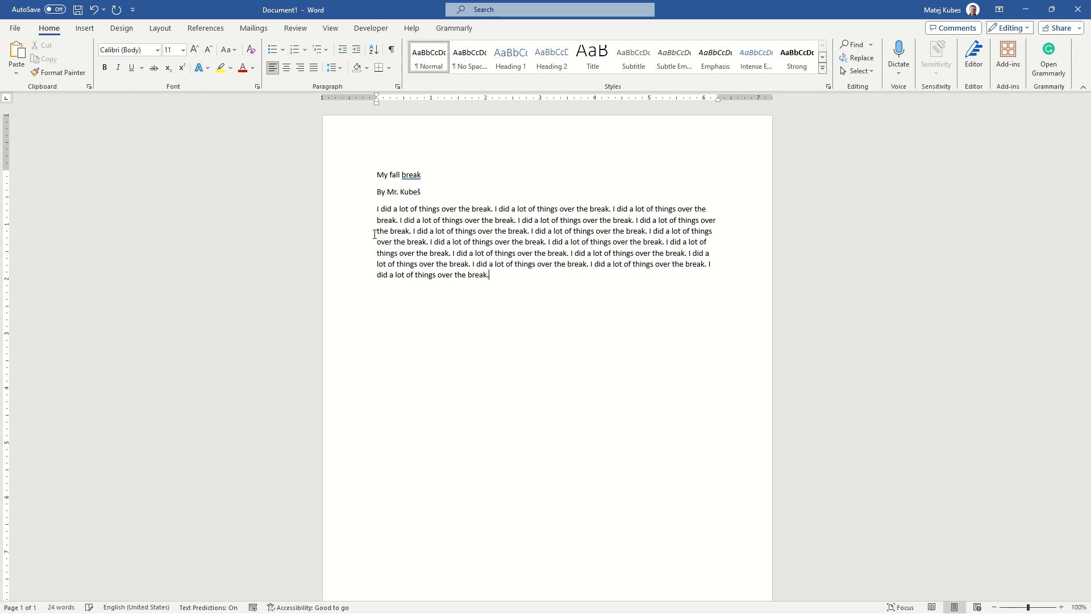
Build three more body paragraphs by repeatedly pasting the copied sentence, starting a new paragraph for each
{"action": "key", "text": "ctrl+v"}
{"action": "key", "text": "ctrl+v"}
{"action": "key", "text": "ctrl+v"}
{"action": "key", "text": "ctrl+v"}
{"action": "key", "text": "ctrl+v"}
{"action": "key", "text": "ctrl+v"}
{"action": "key", "text": "ctrl+v"}
{"action": "key", "text": "ctrl+v"}
{"action": "key", "text": "ctrl+v"}
{"action": "key", "text": "ctrl+v"}
{"action": "key", "text": "ctrl+v"}
{"action": "key", "text": "ctrl+v"}
{"action": "key", "text": "ctrl+v"}
{"action": "key", "text": "ctrl+v"}
{"action": "key", "text": "ctrl+v"}
{"action": "key", "text": "ctrl+v"}
{"action": "key", "text": "ctrl+v"}
{"action": "key", "text": "ctrl+v"}
{"action": "key", "text": "ctrl+v"}
{"action": "key", "text": "ctrl+v"}
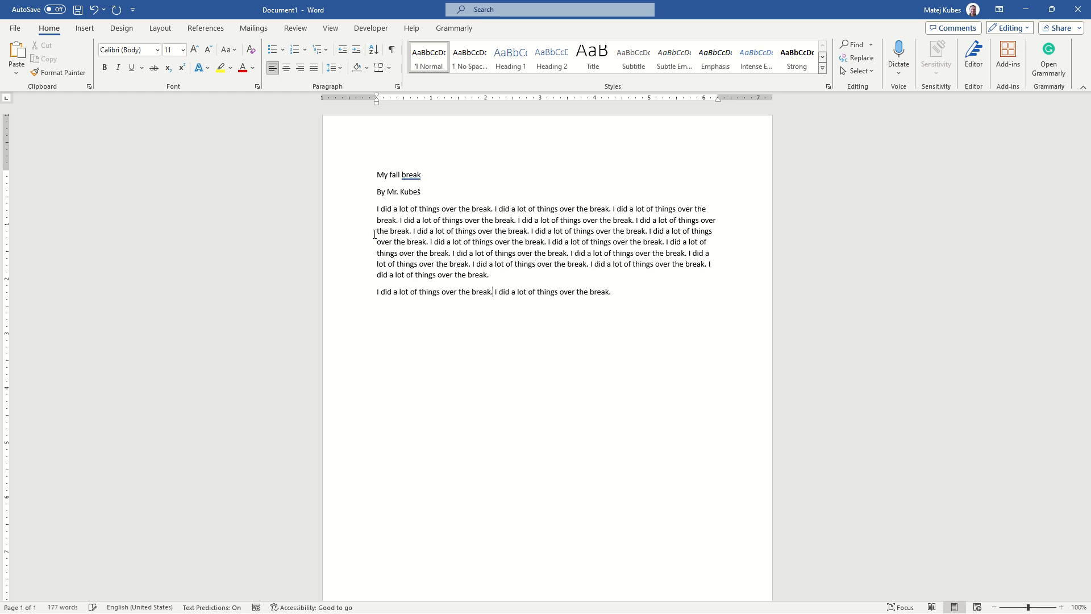
{"action": "key", "text": "Return"}
{"action": "key", "text": "ctrl+v"}
{"action": "key", "text": "ctrl+v"}
{"action": "key", "text": "ctrl+v"}
{"action": "key", "text": "ctrl+v"}
{"action": "key", "text": "ctrl+v"}
{"action": "key", "text": "ctrl+v"}
{"action": "key", "text": "ctrl+v"}
{"action": "key", "text": "ctrl+v"}
{"action": "key", "text": "ctrl+v"}
{"action": "key", "text": "ctrl+v"}
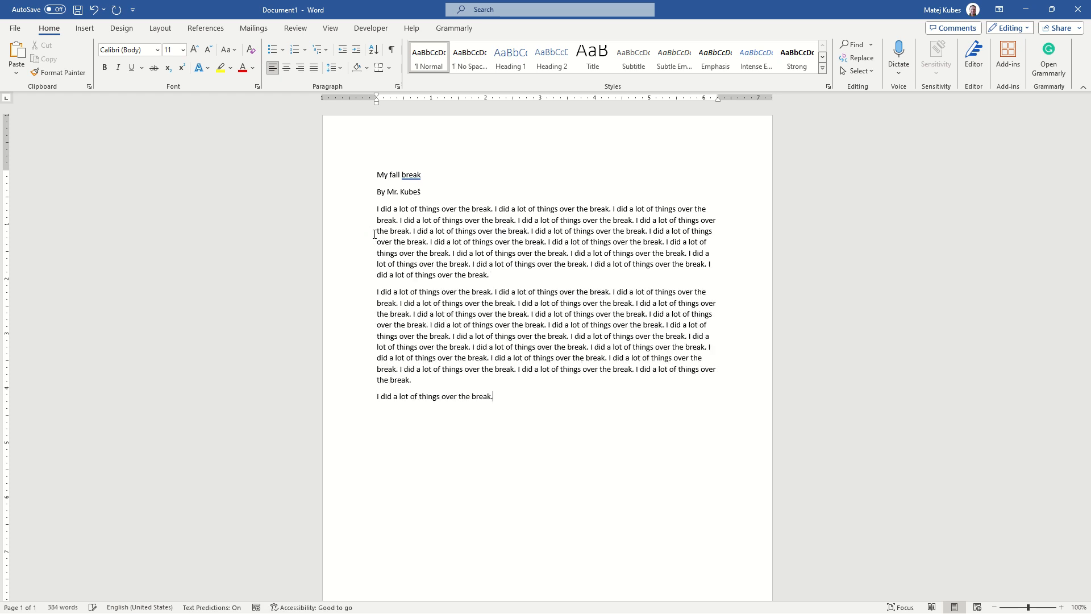
{"action": "key", "text": "ctrl+v"}
{"action": "key", "text": "ctrl+v"}
{"action": "key", "text": "ctrl+v"}
{"action": "key", "text": "ctrl+v"}
{"action": "key", "text": "ctrl+v"}
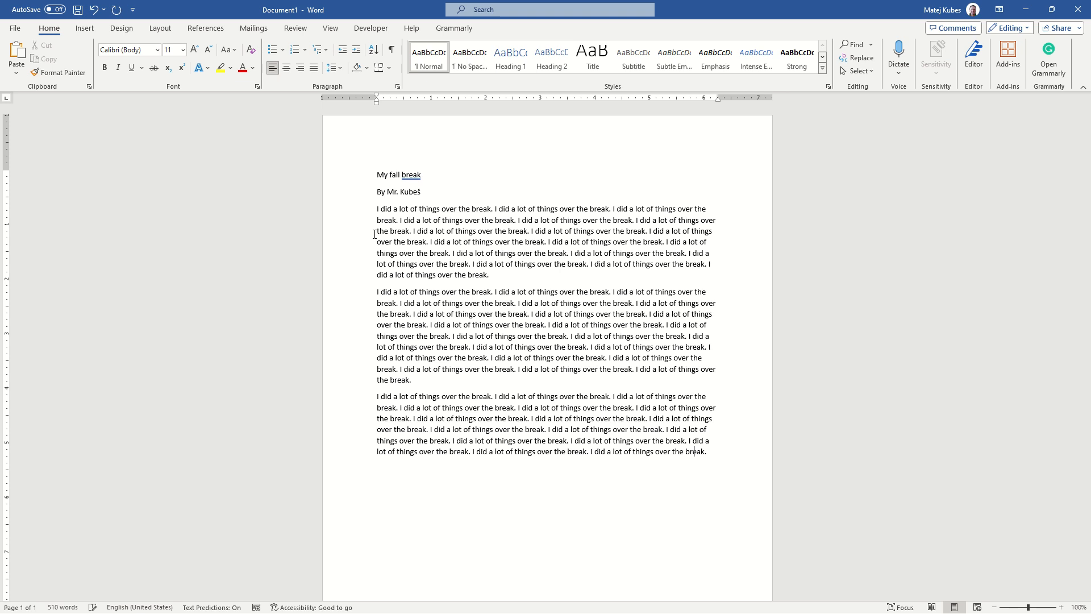
{"action": "key", "text": "Return"}
{"action": "key", "text": "ctrl+v"}
{"action": "key", "text": "ctrl+v"}
{"action": "key", "text": "ctrl+v"}
{"action": "key", "text": "ctrl+v"}
{"action": "key", "text": "ctrl+v"}
{"action": "key", "text": "ctrl+v"}
{"action": "key", "text": "ctrl+v"}
{"action": "key", "text": "ctrl+v"}
{"action": "key", "text": "ctrl+v"}
{"action": "key", "text": "ctrl+v"}
{"action": "key", "text": "ctrl+v"}
{"action": "key", "text": "ctrl+v"}
{"action": "key", "text": "ctrl+v"}
{"action": "key", "text": "ctrl+v"}
{"action": "key", "text": "ctrl+v"}
{"action": "key", "text": "ctrl+v"}
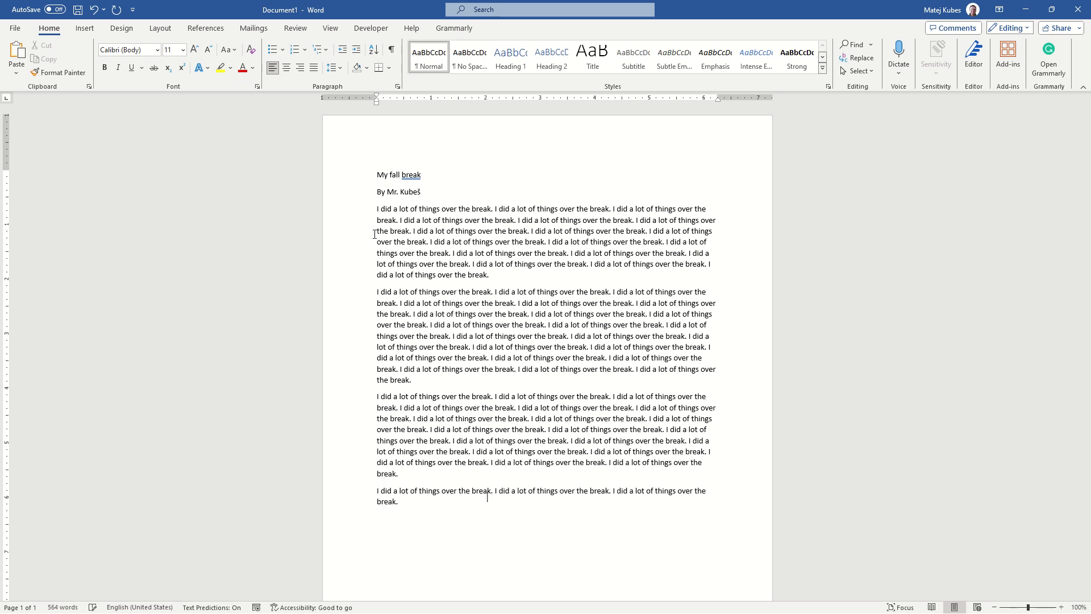
{"action": "key", "text": "ctrl+v"}
{"action": "key", "text": "ctrl+v"}
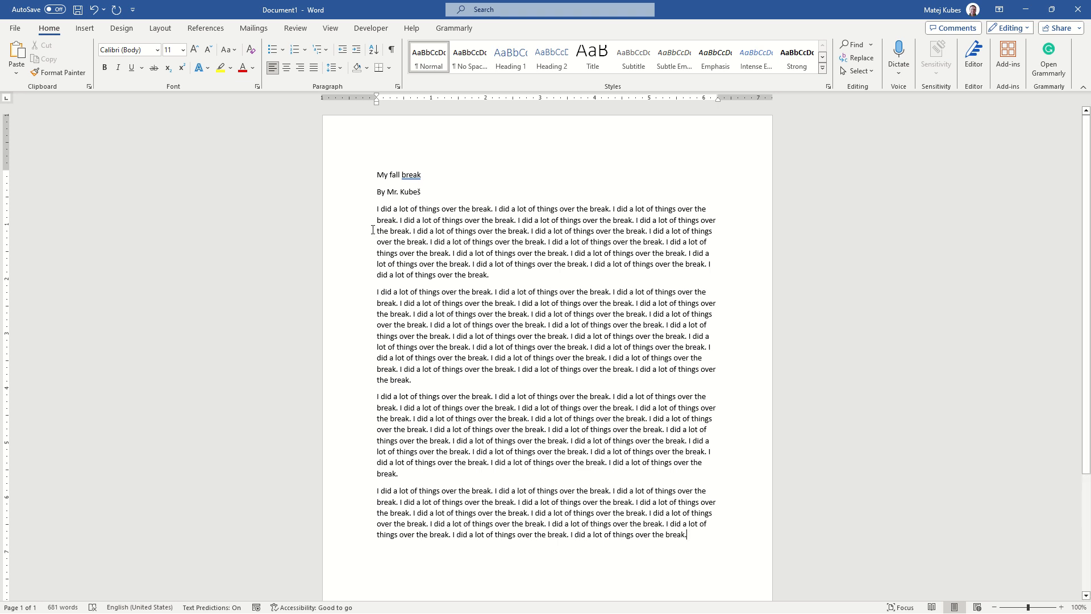
Check the sample's page requirements and the document's paper size, and set the page orientation to landscape
{"action": "key", "text": "alt+Tab"}
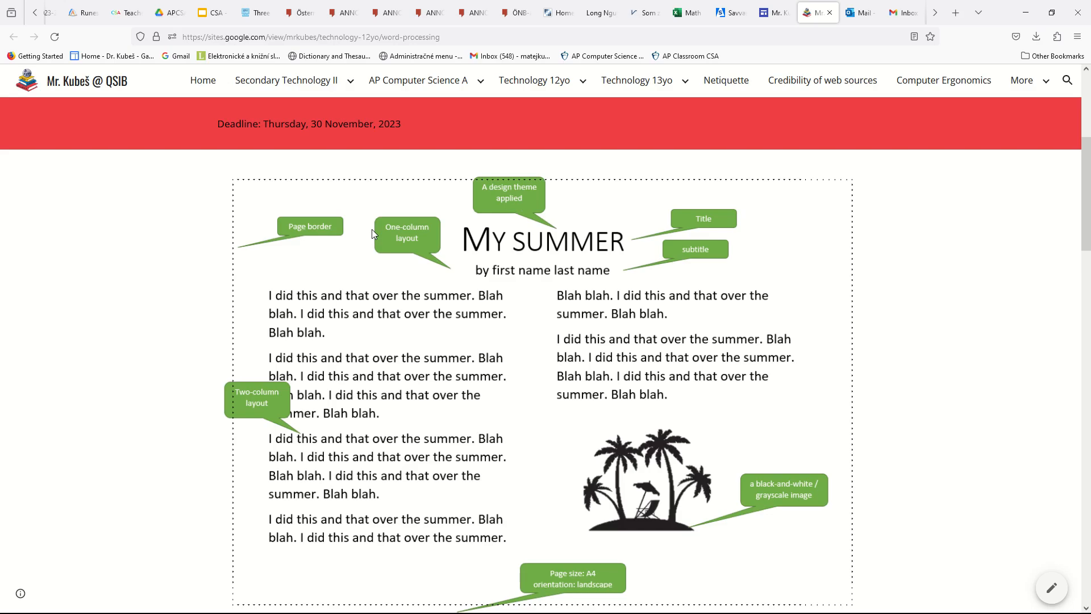
{"action": "scroll", "coordinate": [571, 230], "scroll_direction": "down", "scroll_amount": 1}
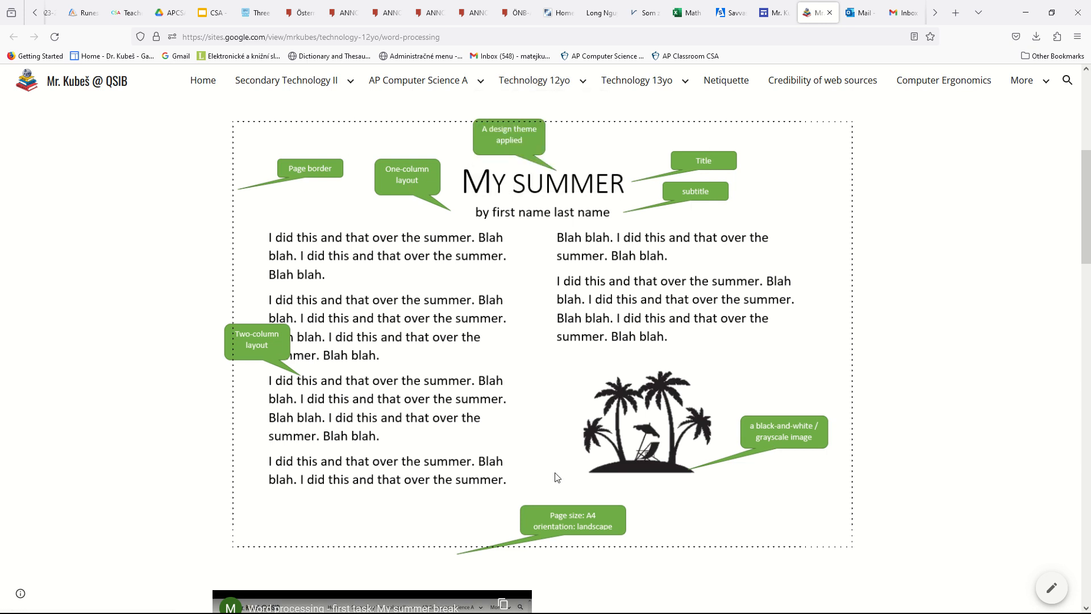
{"action": "key", "text": "alt+Tab"}
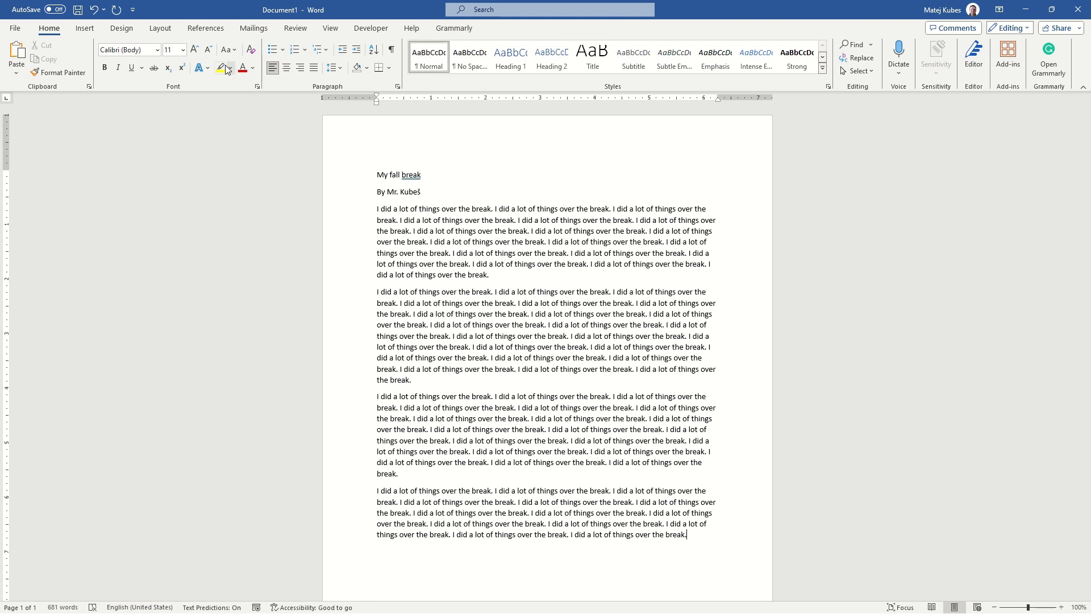
{"action": "left_click", "coordinate": [160, 27]}
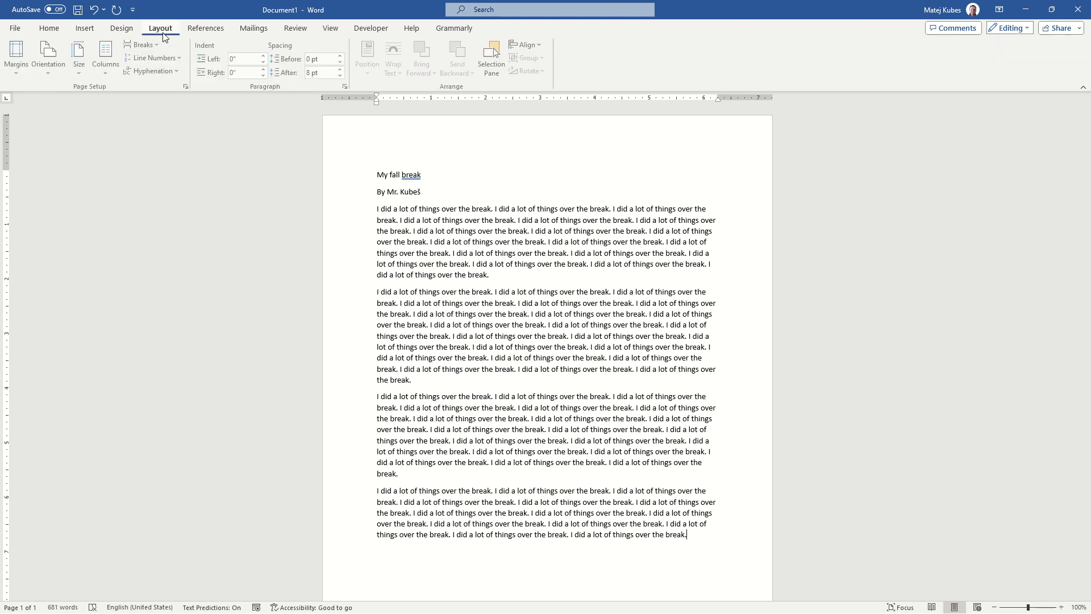
{"action": "left_click", "coordinate": [83, 66]}
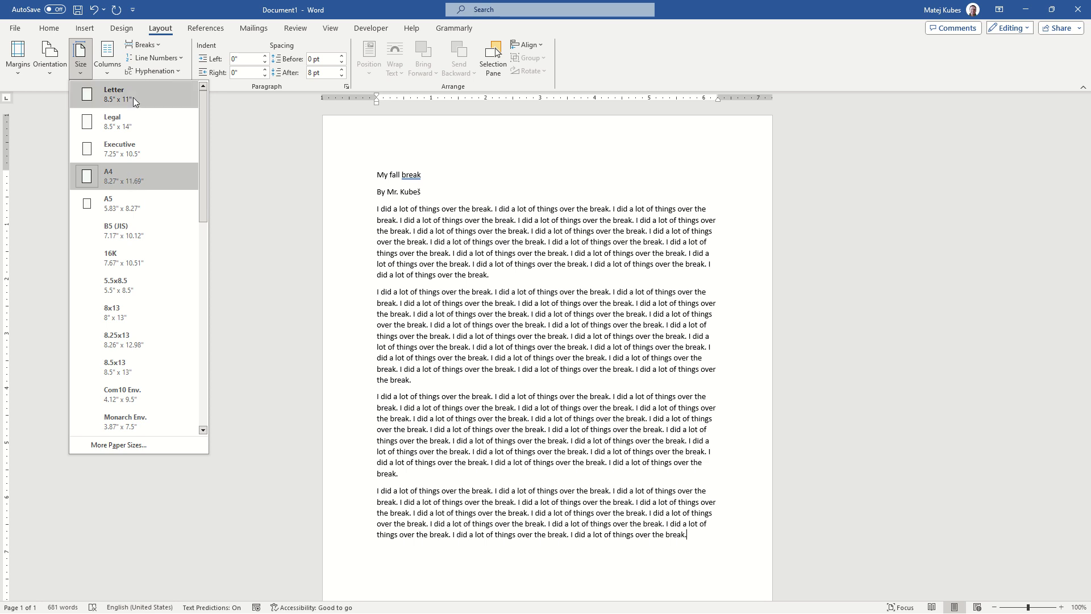
{"action": "left_click", "coordinate": [60, 67]}
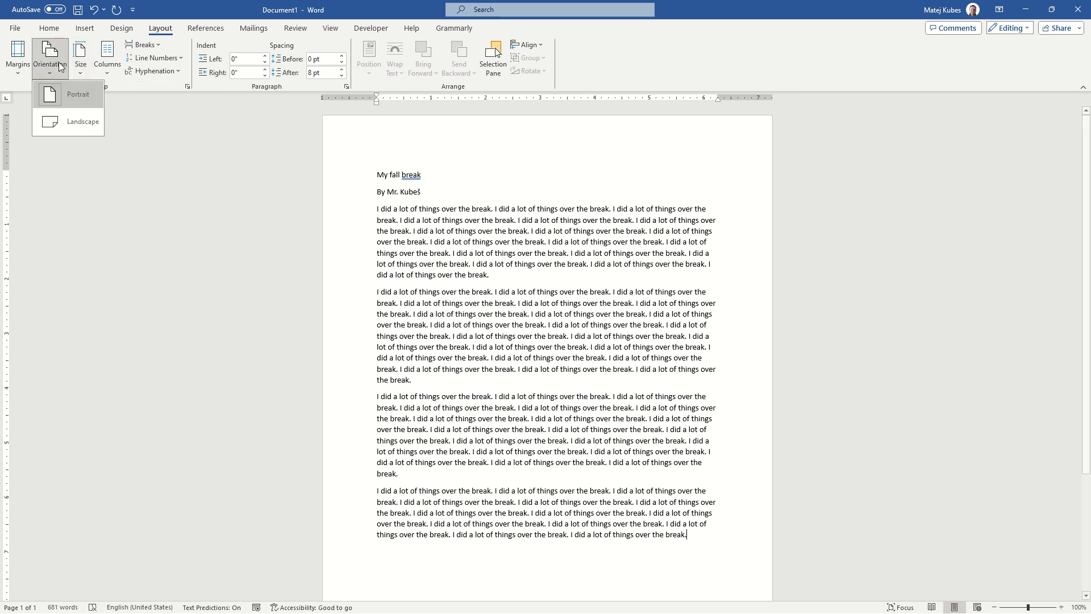
{"action": "left_click", "coordinate": [79, 127]}
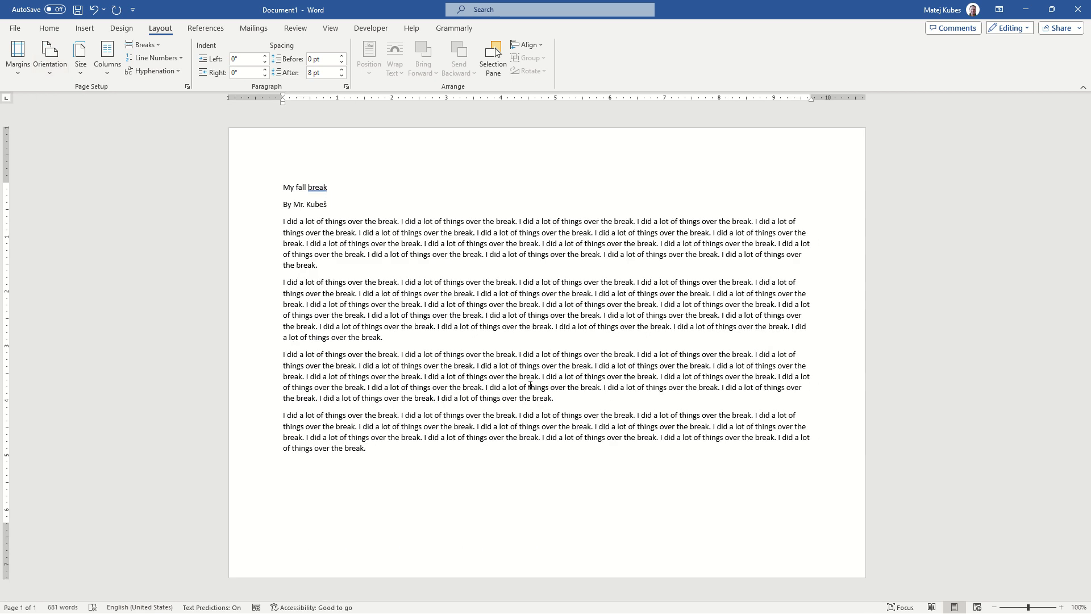
Recheck the sample and apply a triple-line box page border, 3 pt wide, to the whole document
{"action": "key", "text": "alt+Tab"}
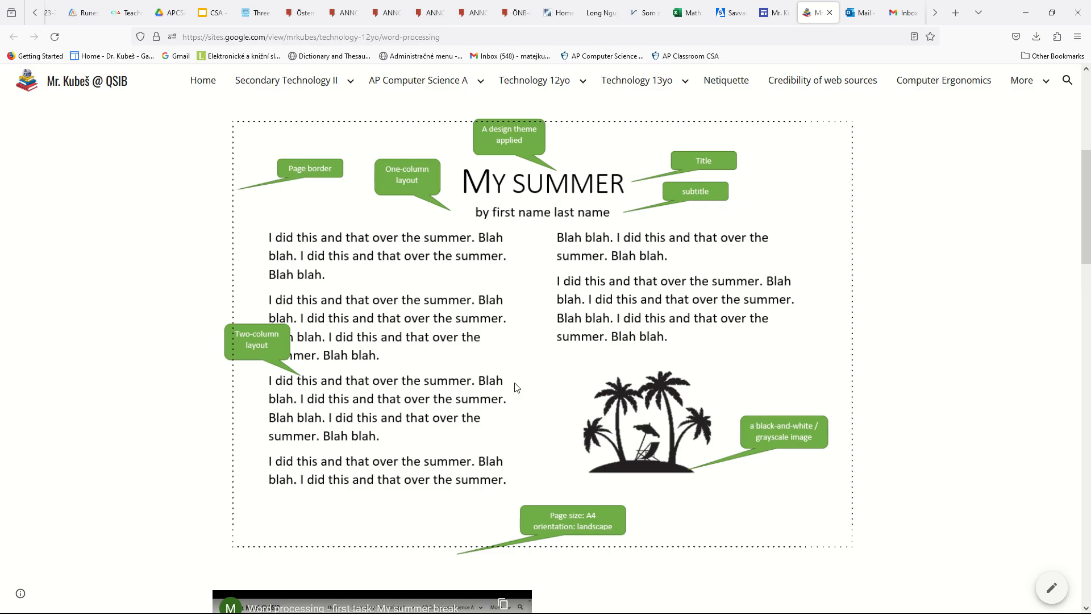
{"action": "key", "text": "alt+Tab"}
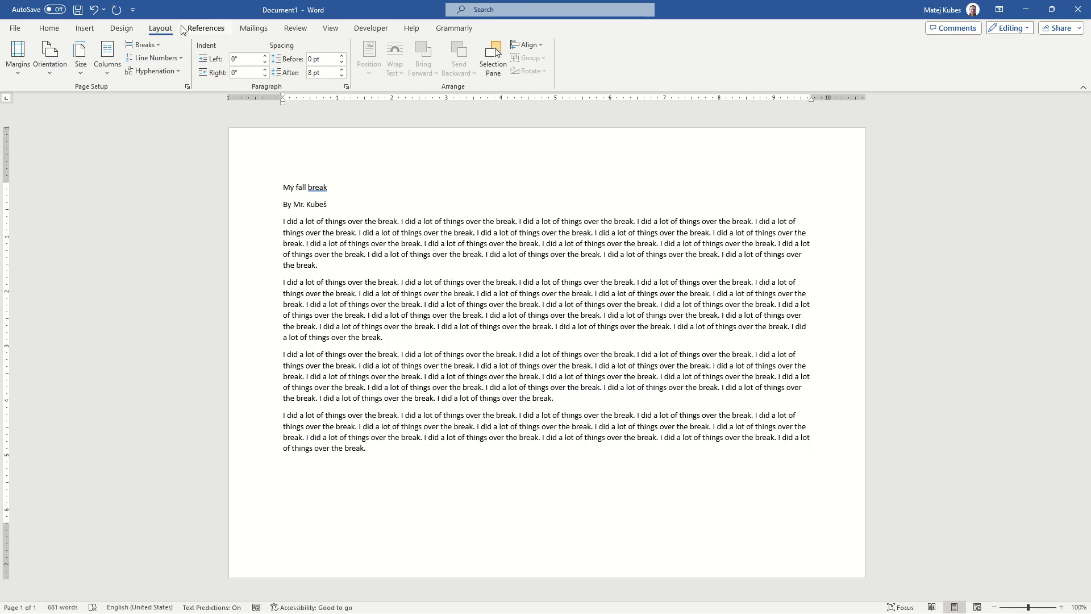
{"action": "left_click", "coordinate": [124, 30]}
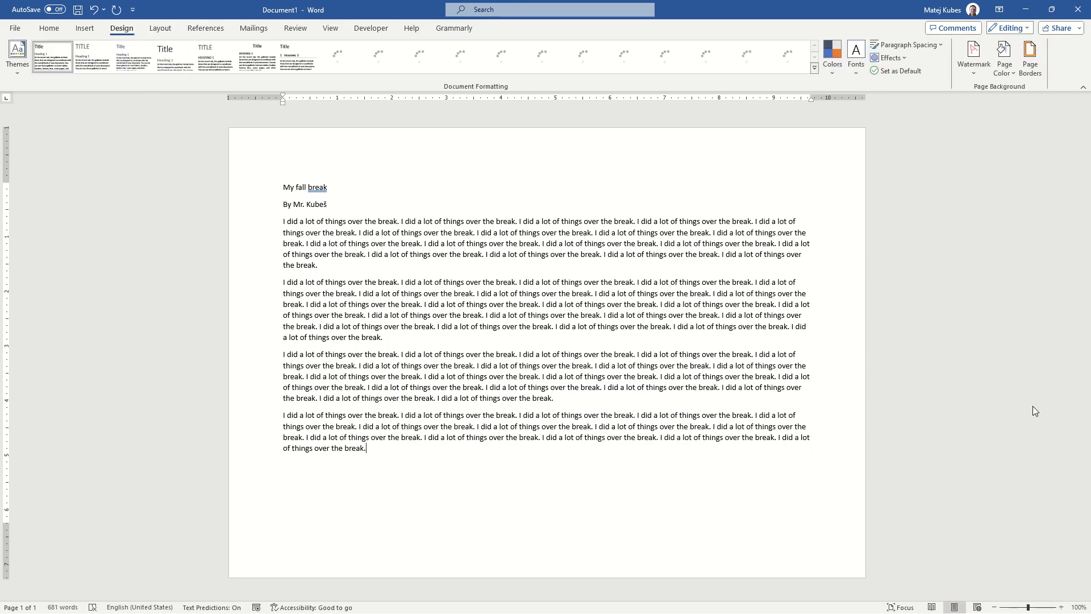
{"action": "left_click", "coordinate": [1031, 73]}
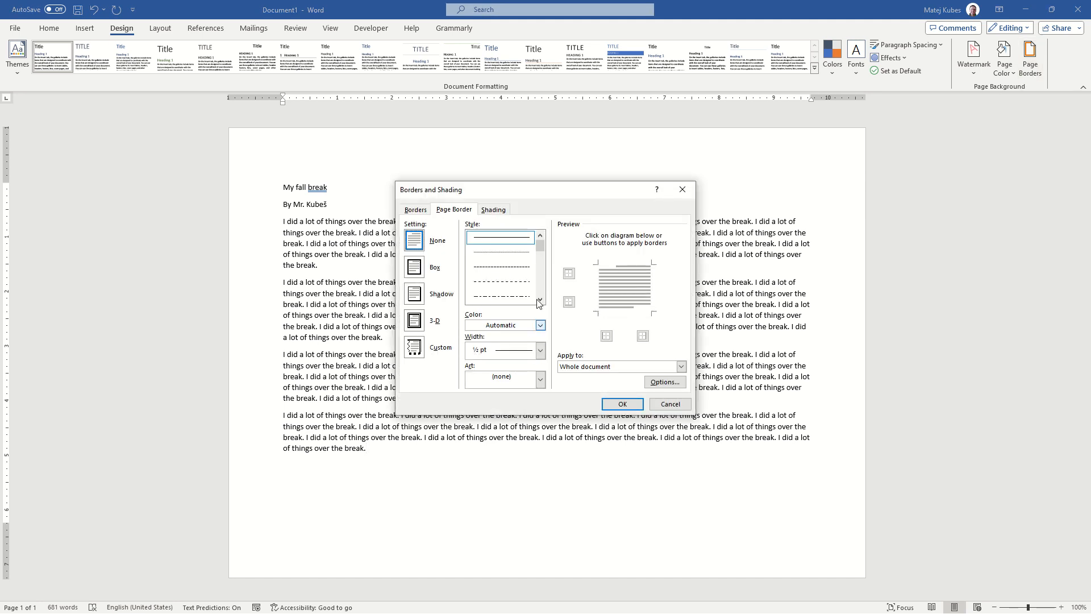
{"action": "scroll", "coordinate": [539, 302], "scroll_direction": "down", "scroll_amount": 5}
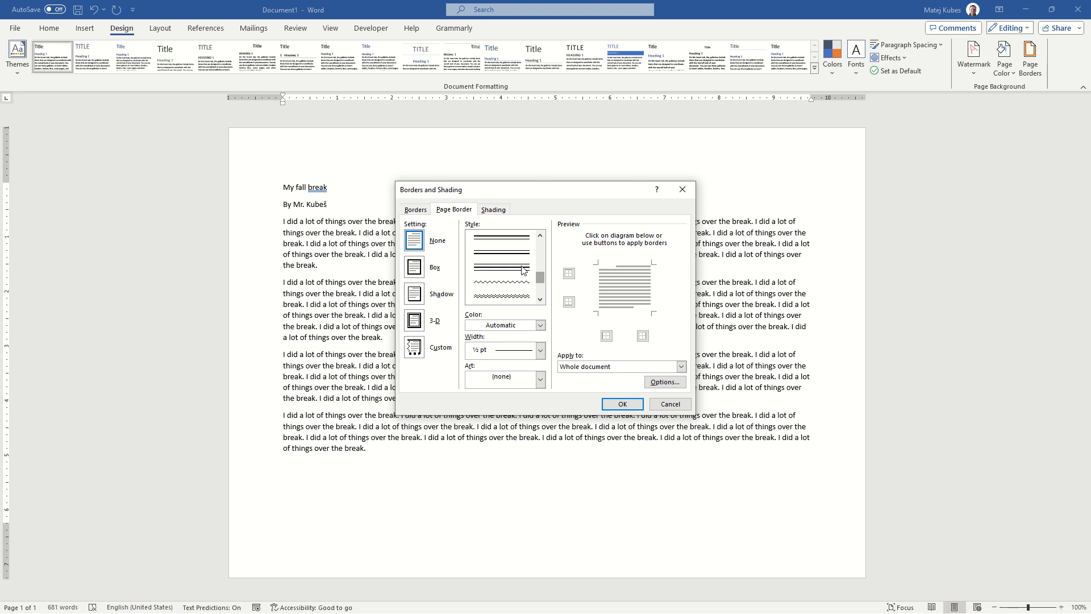
{"action": "left_click", "coordinate": [524, 268]}
{"action": "left_click", "coordinate": [540, 379]}
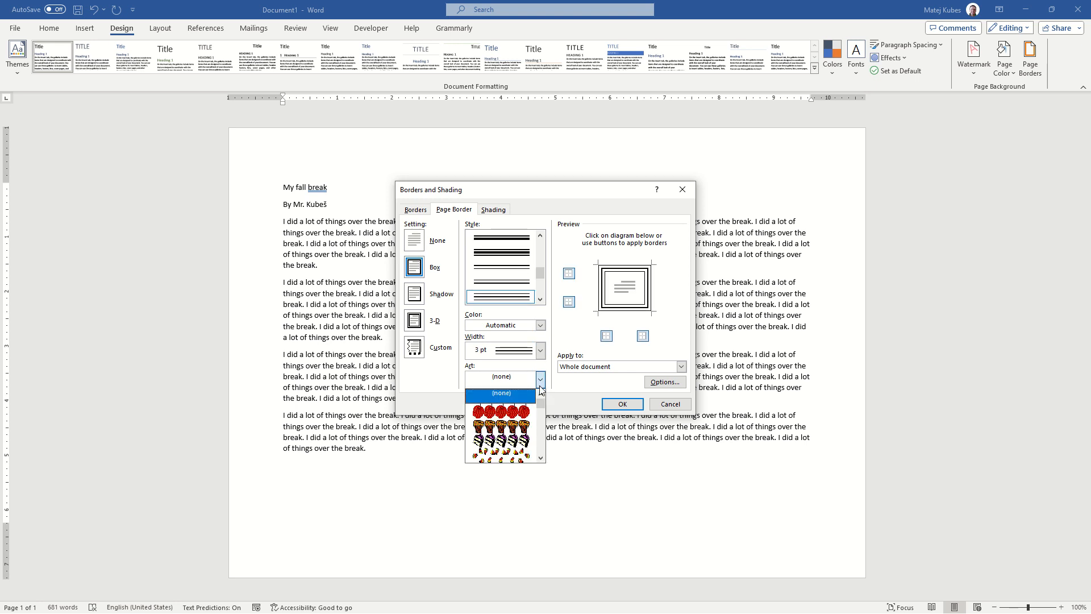
{"action": "left_click", "coordinate": [540, 347]}
{"action": "left_click", "coordinate": [540, 348]}
{"action": "left_click", "coordinate": [540, 347]}
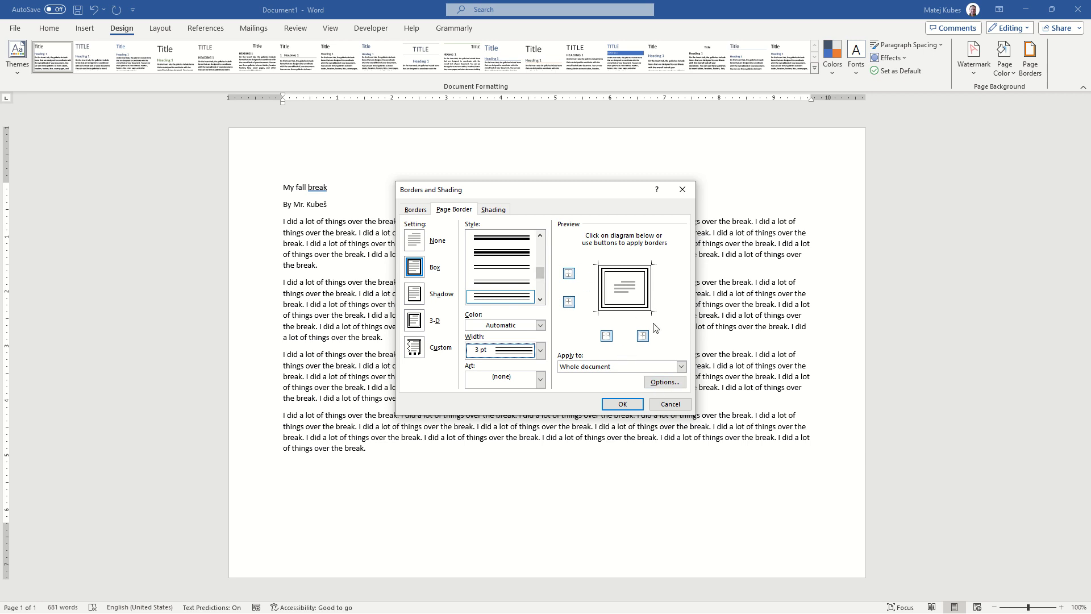
{"action": "left_click", "coordinate": [623, 403]}
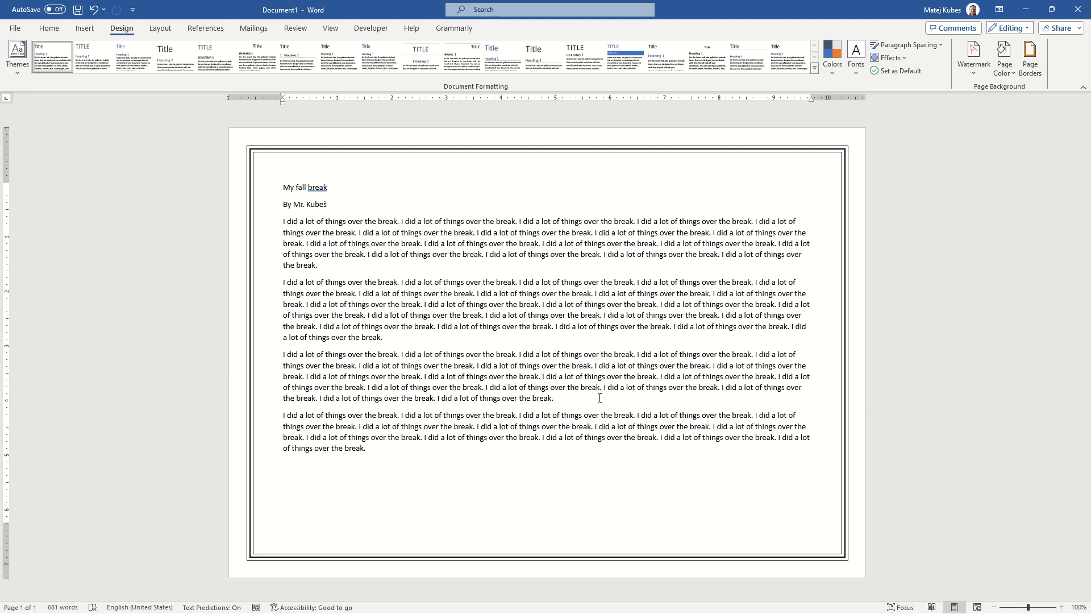
Check the sample's title requirement and apply the Title style to the "My fall break" line
{"action": "key", "text": "alt+Tab"}
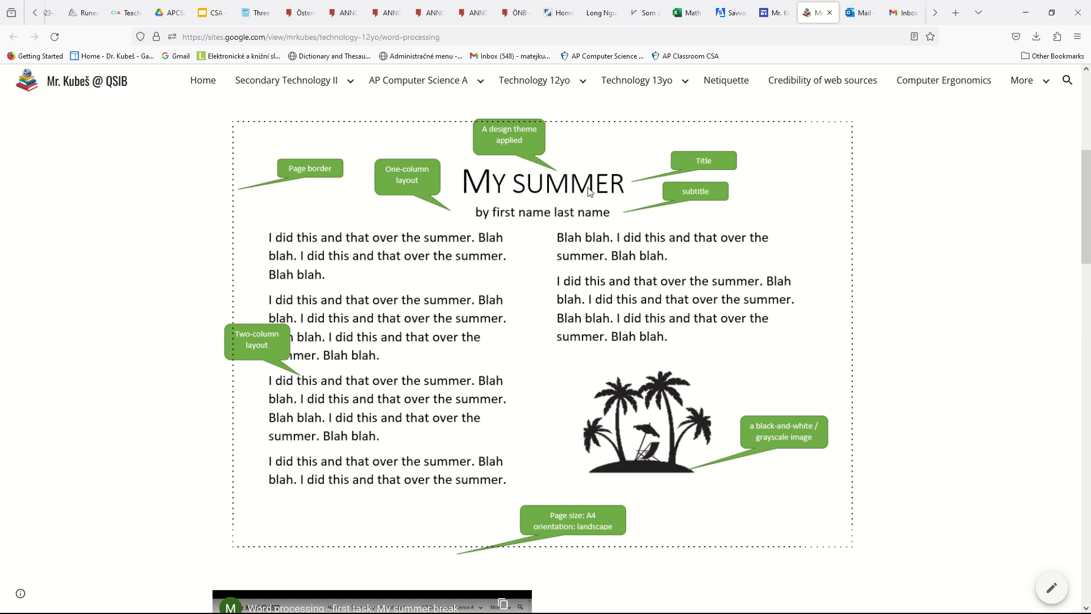
{"action": "key", "text": "alt+Tab"}
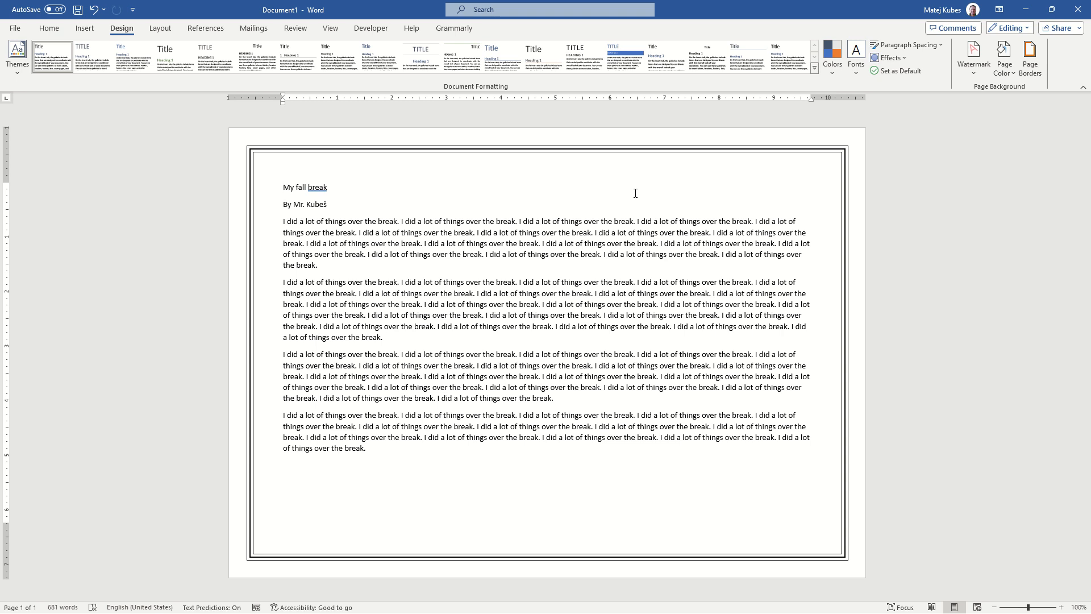
{"action": "triple_click", "coordinate": [635, 191]}
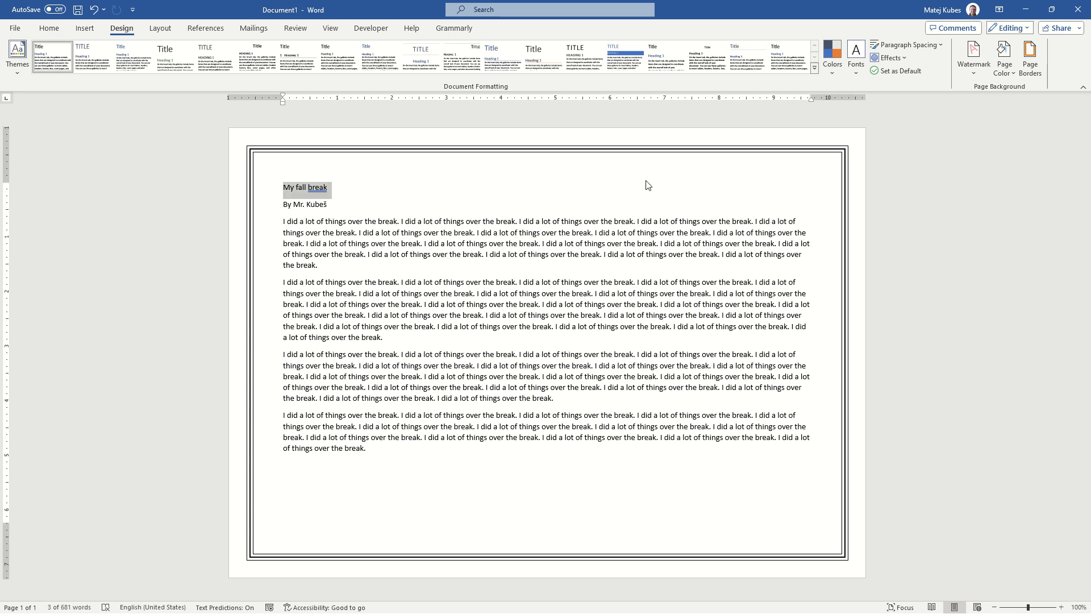
{"action": "left_click", "coordinate": [48, 28]}
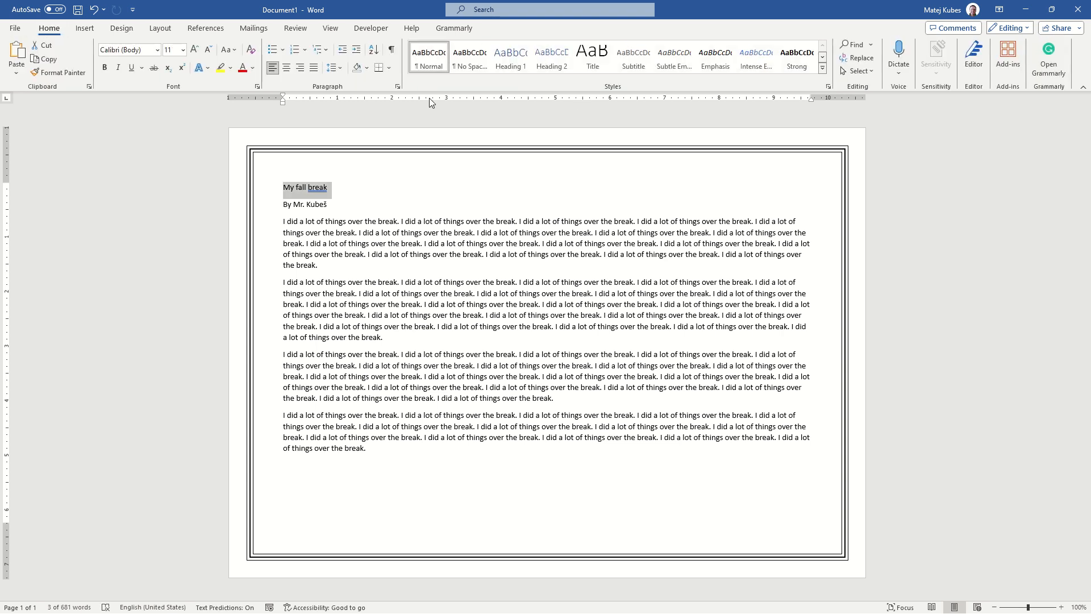
{"action": "left_click", "coordinate": [594, 62]}
{"action": "key", "text": "ctrl+z"}
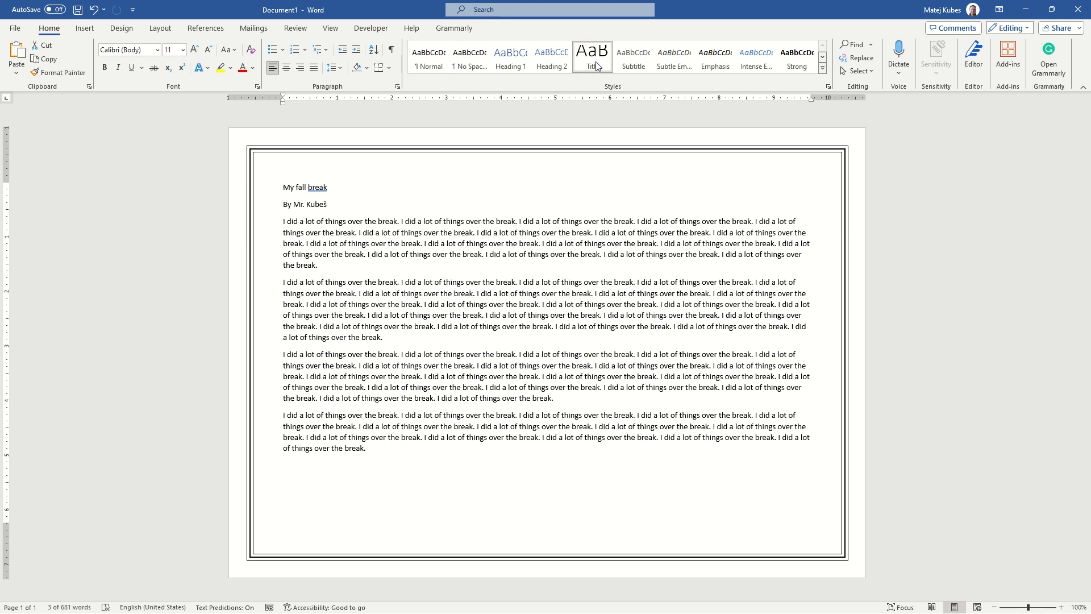
{"action": "type", "text": "0"}
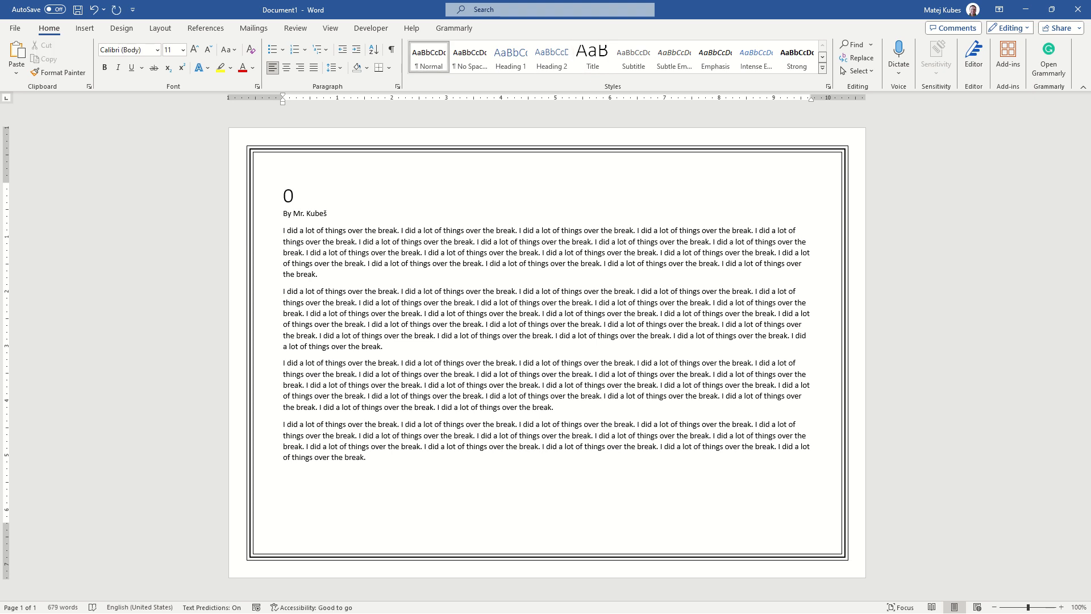
{"action": "key", "text": "ctrl+z"}
Apply the Subtitle style to the author line below the title
{"action": "key", "text": "Down"}
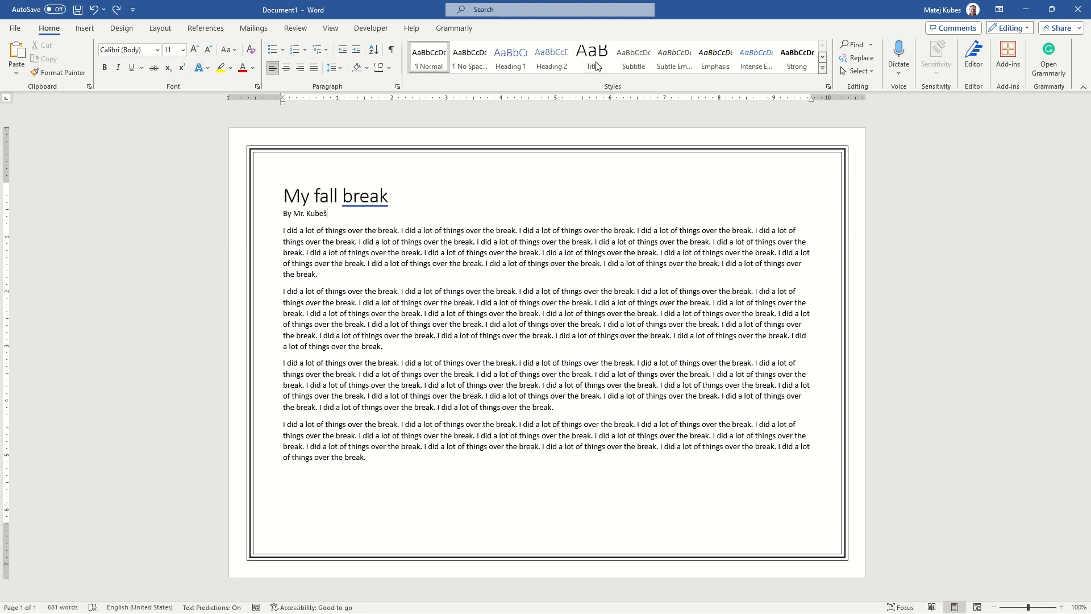
{"action": "key", "text": "shift+Home"}
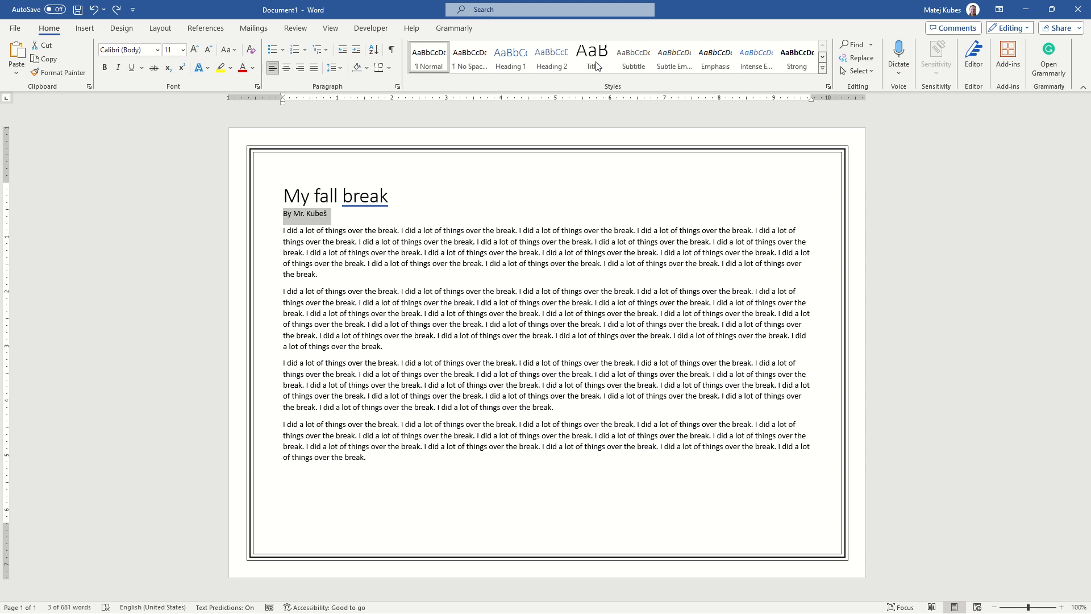
{"action": "left_click", "coordinate": [596, 67]}
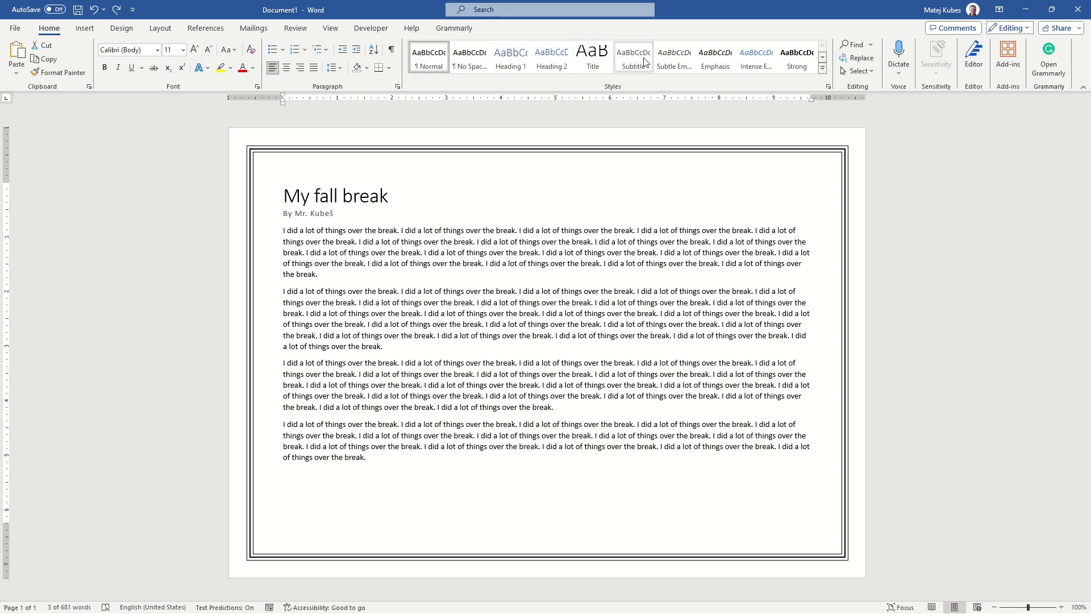
{"action": "left_click", "coordinate": [647, 61]}
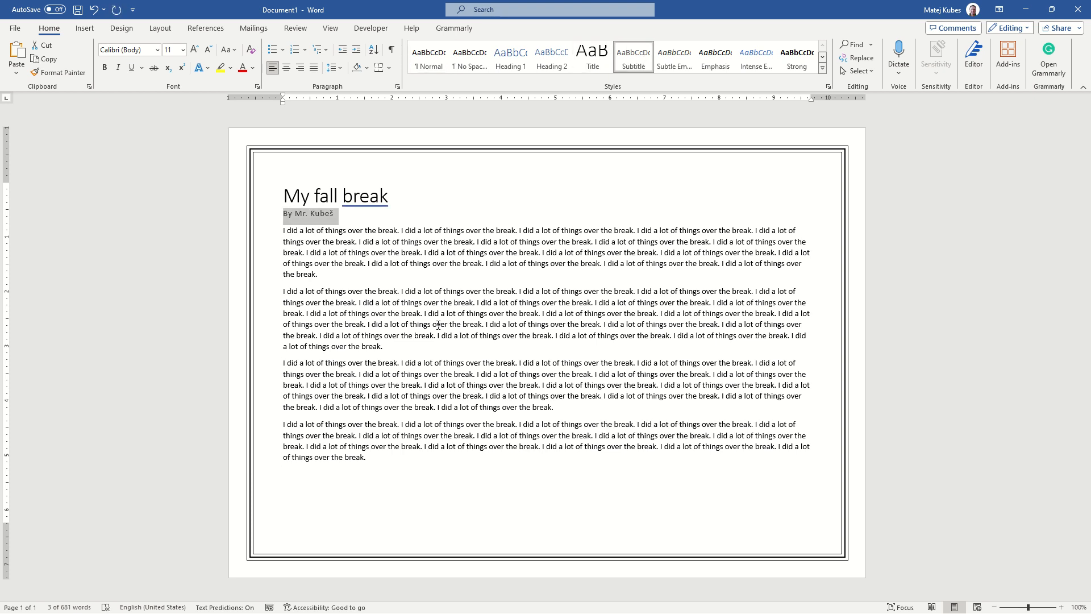
Recheck the sample and center both the subtitle line and the "My fall break" title
{"action": "key", "text": "alt+Tab"}
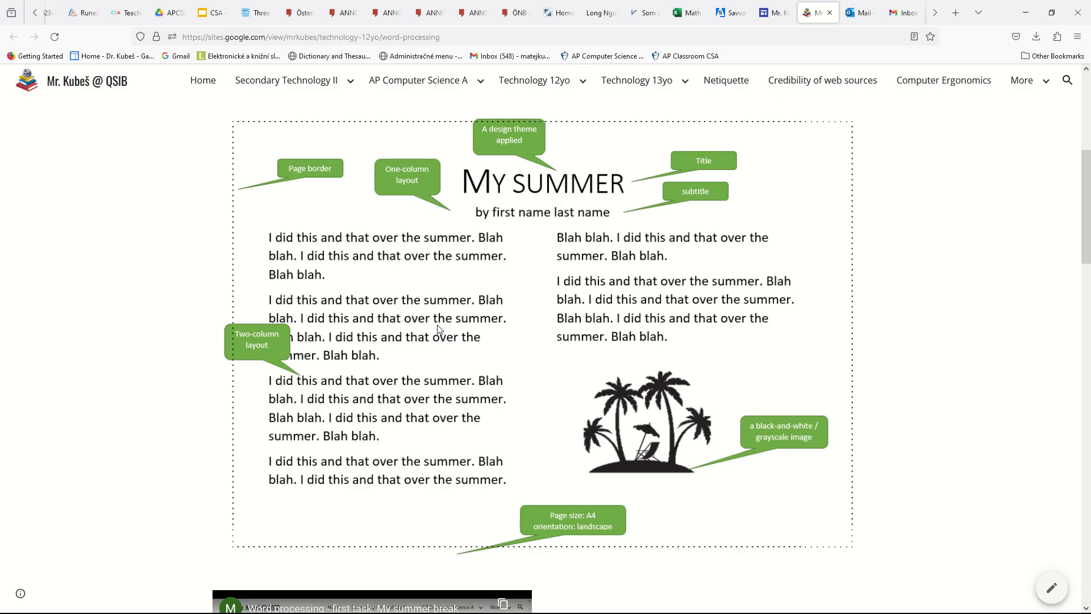
{"action": "key", "text": "alt+Tab"}
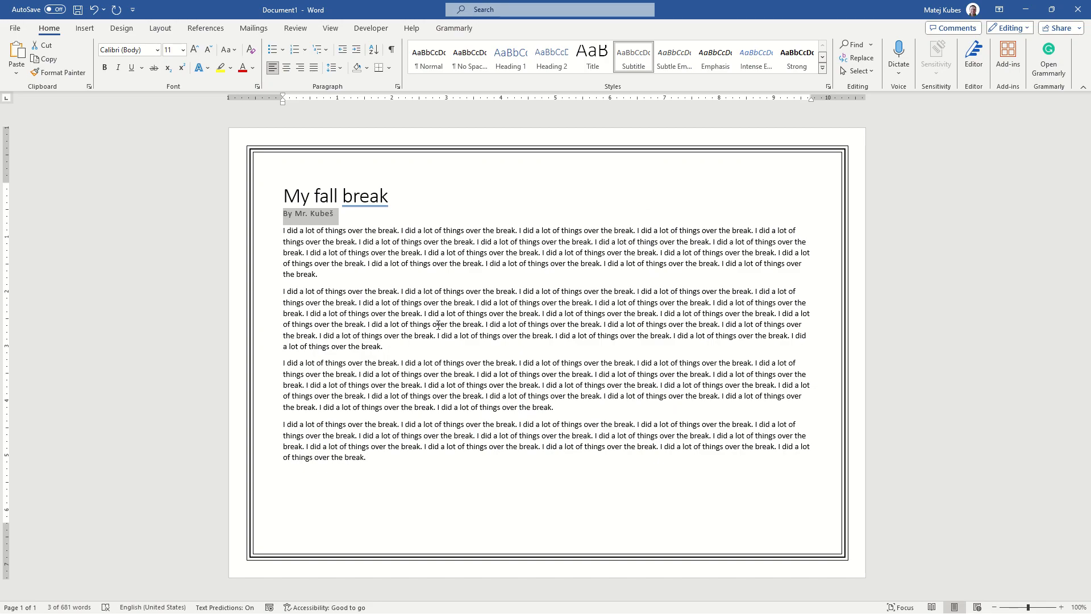
{"action": "key", "text": "ctrl+e"}
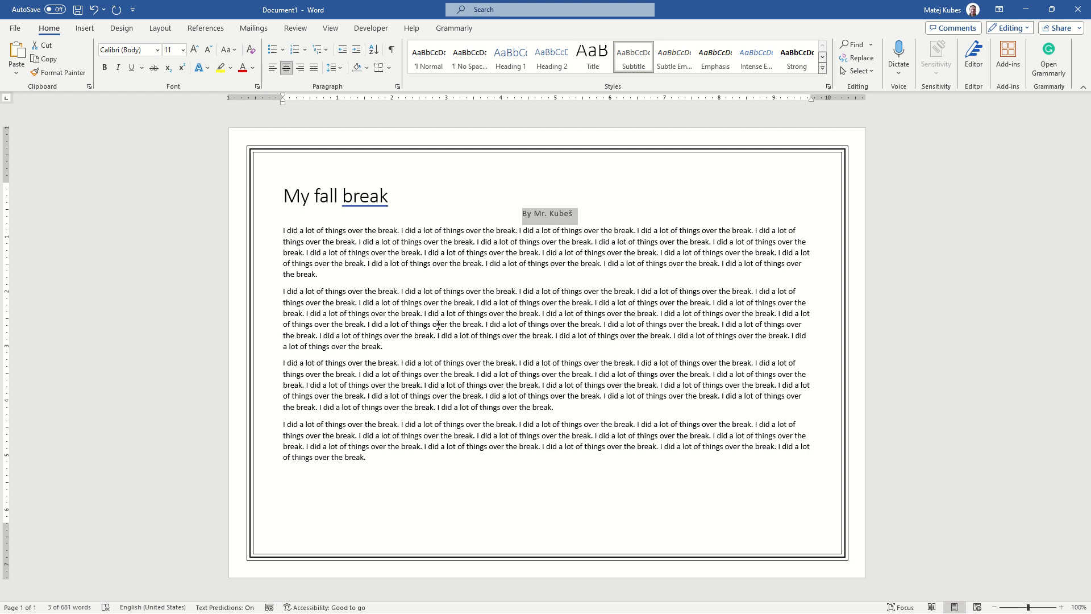
{"action": "key", "text": "Up"}
{"action": "key", "text": "ctrl+e"}
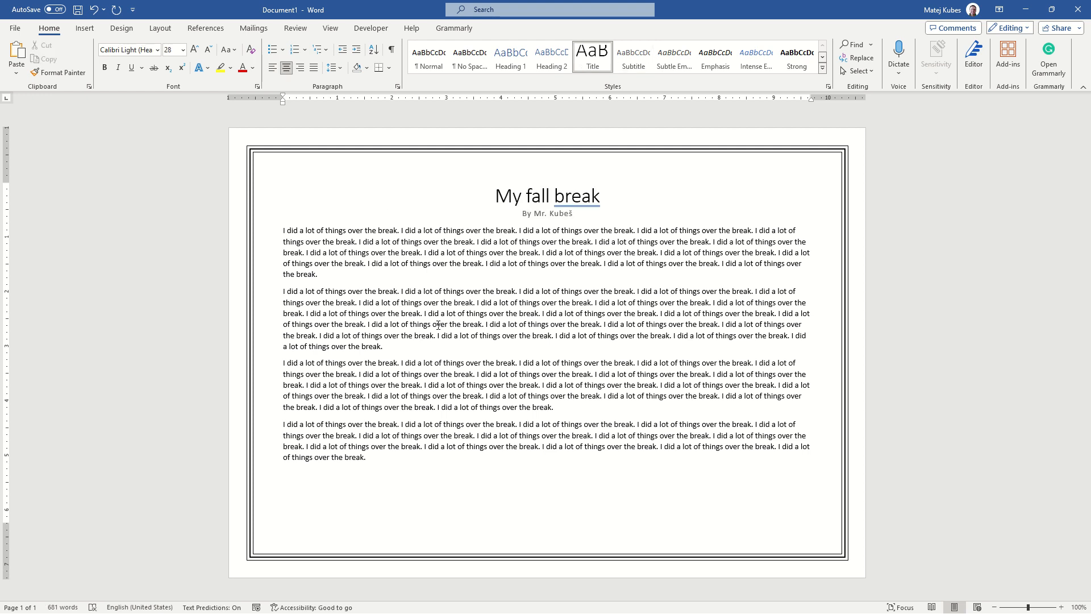
Check the sample's column layout and set all four body paragraphs in two columns, leaving the title and subtitle out
{"action": "key", "text": "alt+Tab"}
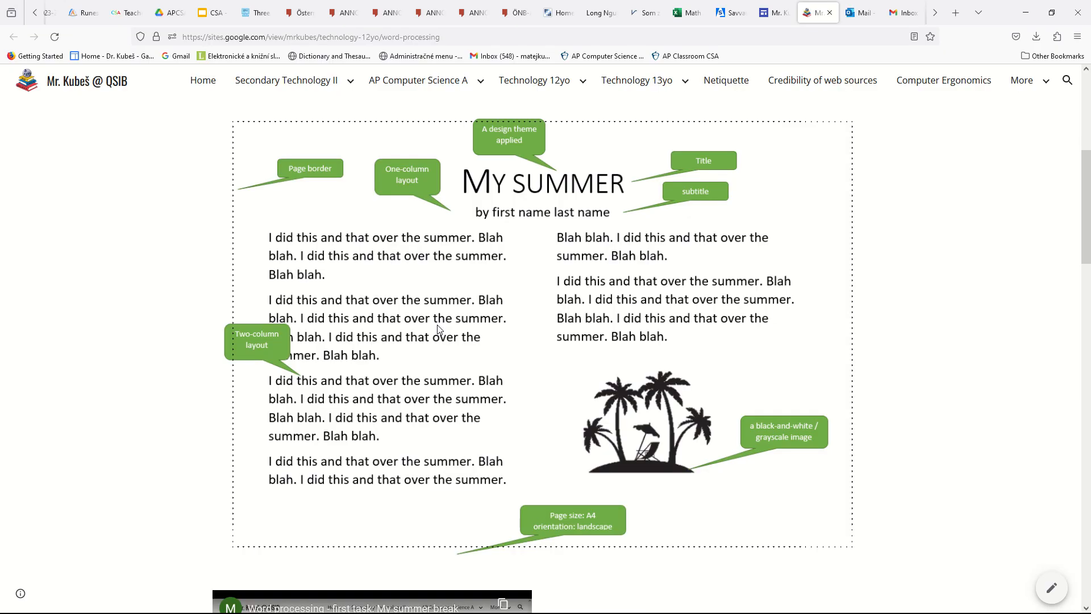
{"action": "key", "text": "alt+Tab"}
{"action": "key", "text": "Down"}
{"action": "key", "text": "Down"}
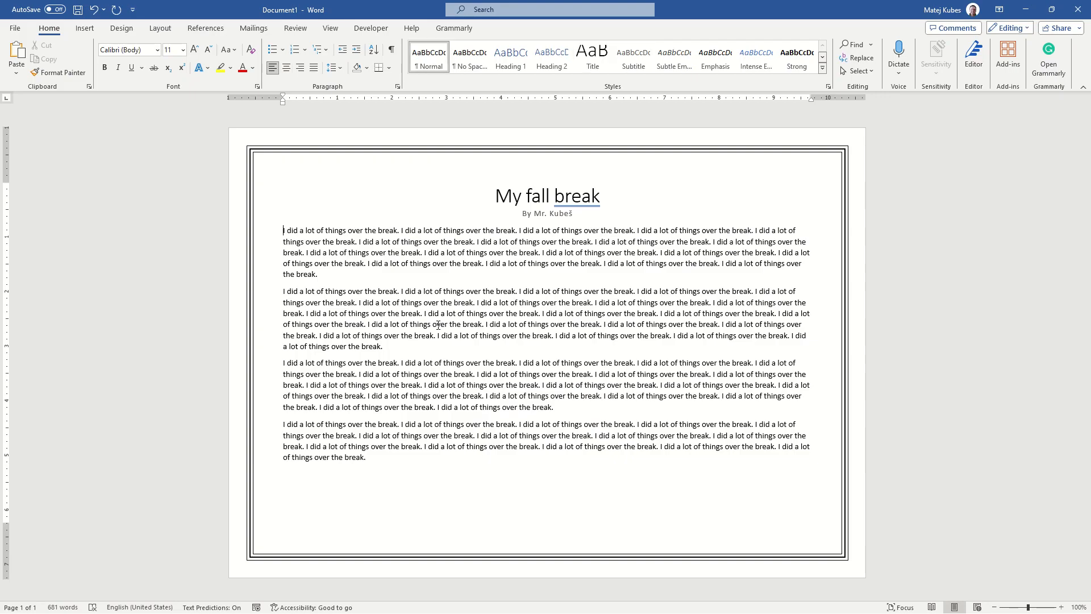
{"action": "key", "text": "shift+Down"}
{"action": "key", "text": "shift+Down"}
{"action": "key", "text": "shift+Down"}
{"action": "key", "text": "shift+Down"}
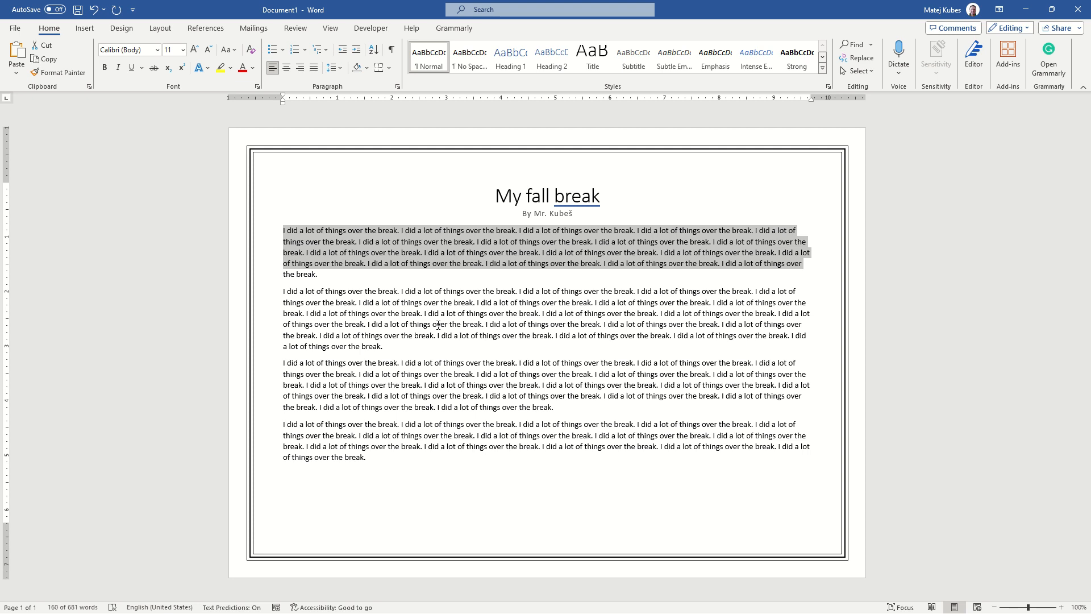
{"action": "key", "text": "shift+Down"}
{"action": "key", "text": "shift+Down"}
{"action": "key", "text": "shift+Down"}
{"action": "key", "text": "shift+Down"}
{"action": "key", "text": "shift+Down"}
{"action": "key", "text": "shift+Down"}
{"action": "key", "text": "shift+Down"}
{"action": "key", "text": "shift+Down"}
{"action": "key", "text": "shift+Down"}
{"action": "key", "text": "shift+Down"}
{"action": "key", "text": "shift+Down"}
{"action": "key", "text": "shift+Down"}
{"action": "key", "text": "shift+Down"}
{"action": "key", "text": "shift+Down"}
{"action": "key", "text": "shift+Down"}
{"action": "key", "text": "shift+Down"}
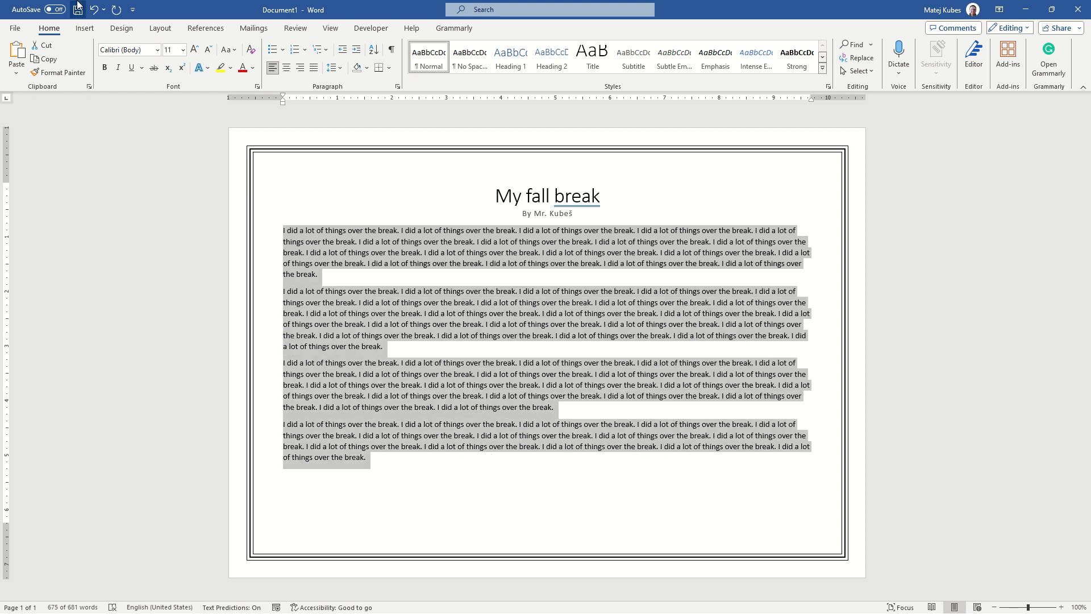
{"action": "left_click", "coordinate": [160, 29]}
{"action": "left_click", "coordinate": [116, 58]}
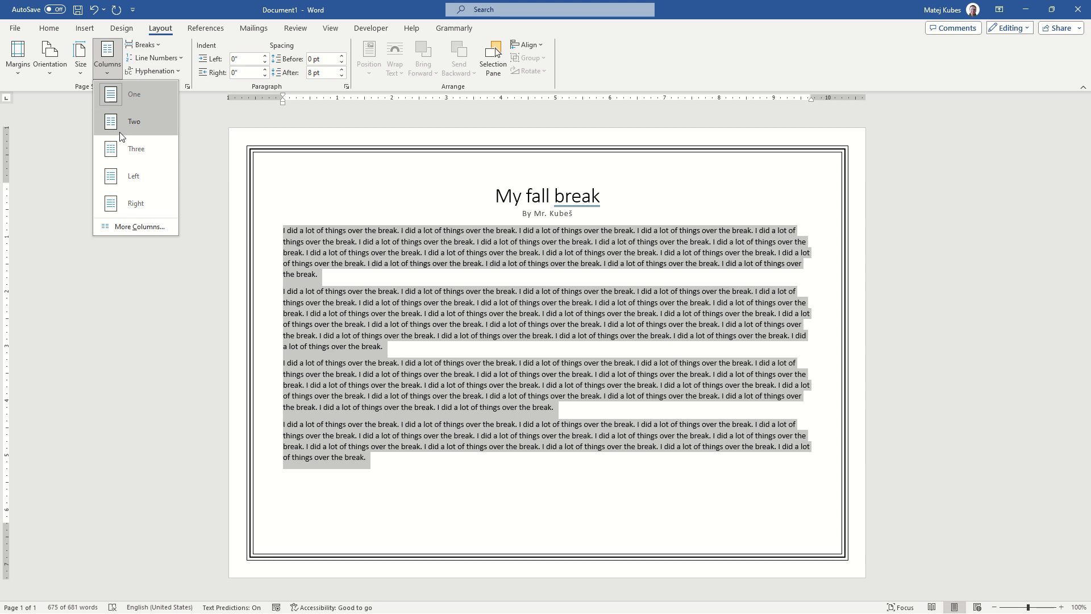
{"action": "left_click", "coordinate": [134, 119]}
Recheck the sample's image requirement, search the stock icons for "sea", and insert the outlined wave and solid octopus icons
{"action": "key", "text": "alt+Tab"}
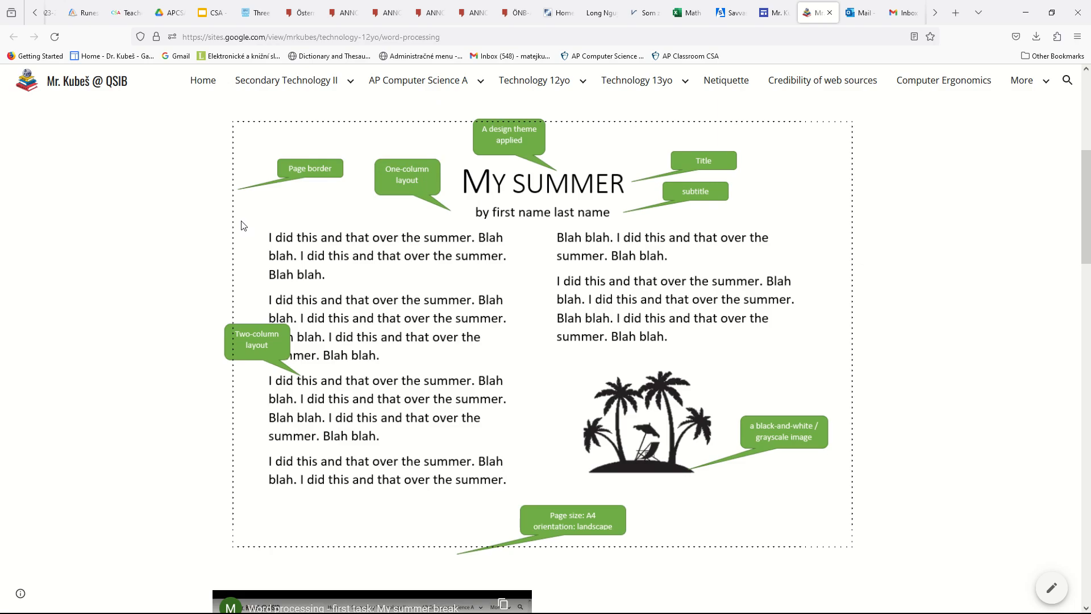
{"action": "key", "text": "alt+Tab"}
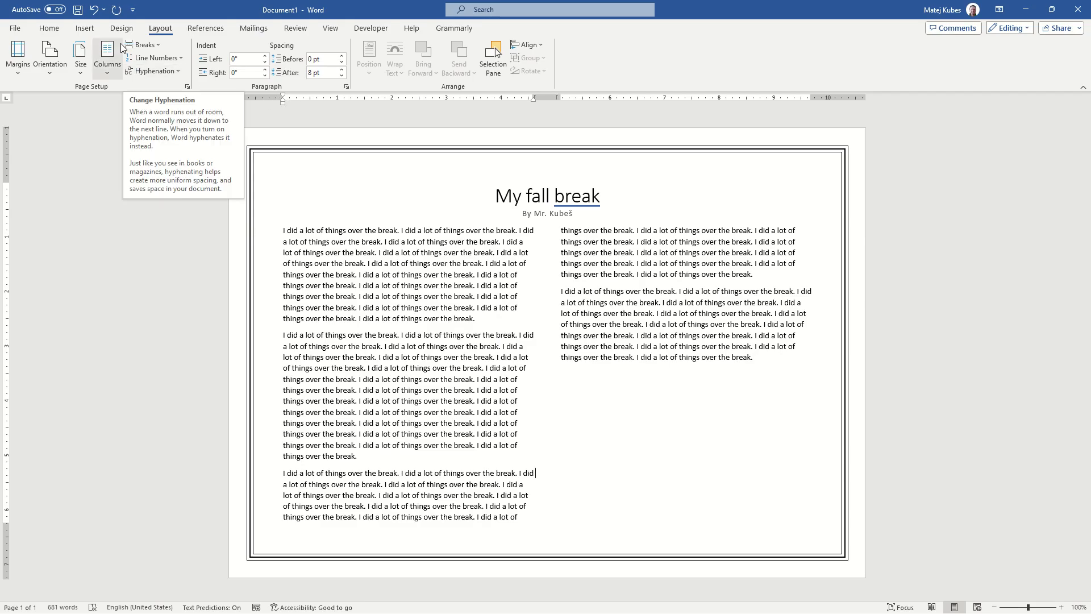
{"action": "left_click", "coordinate": [84, 28]}
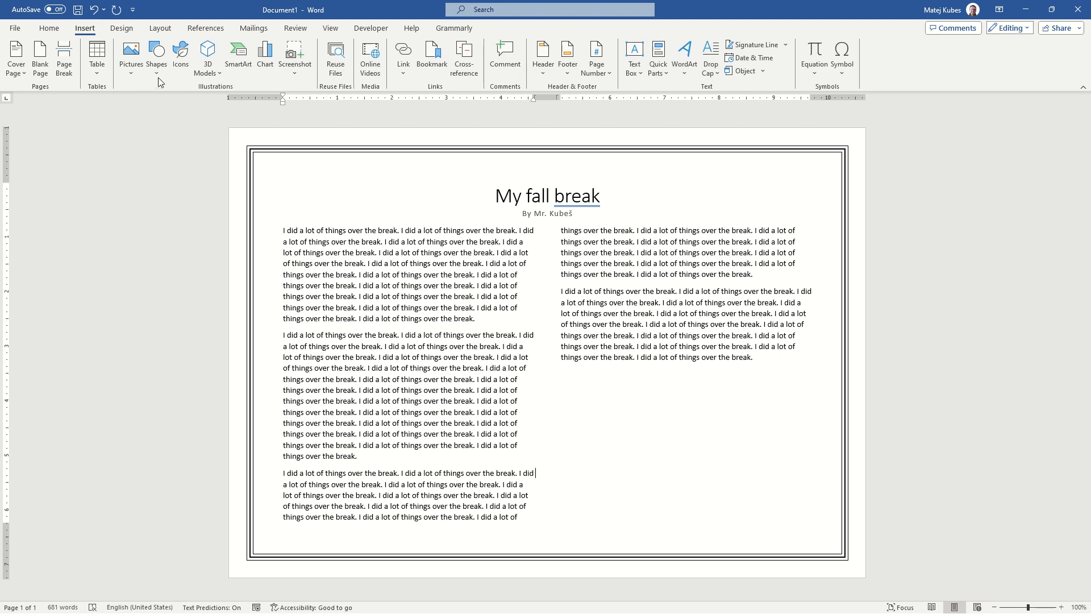
{"action": "left_click", "coordinate": [180, 56]}
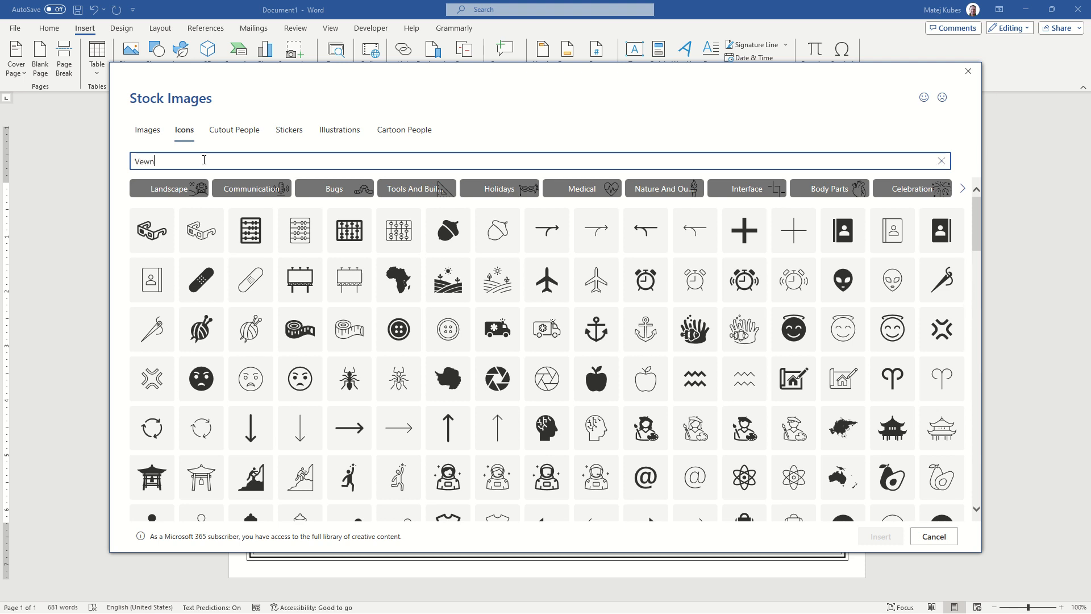
{"action": "type", "text": "nice"}
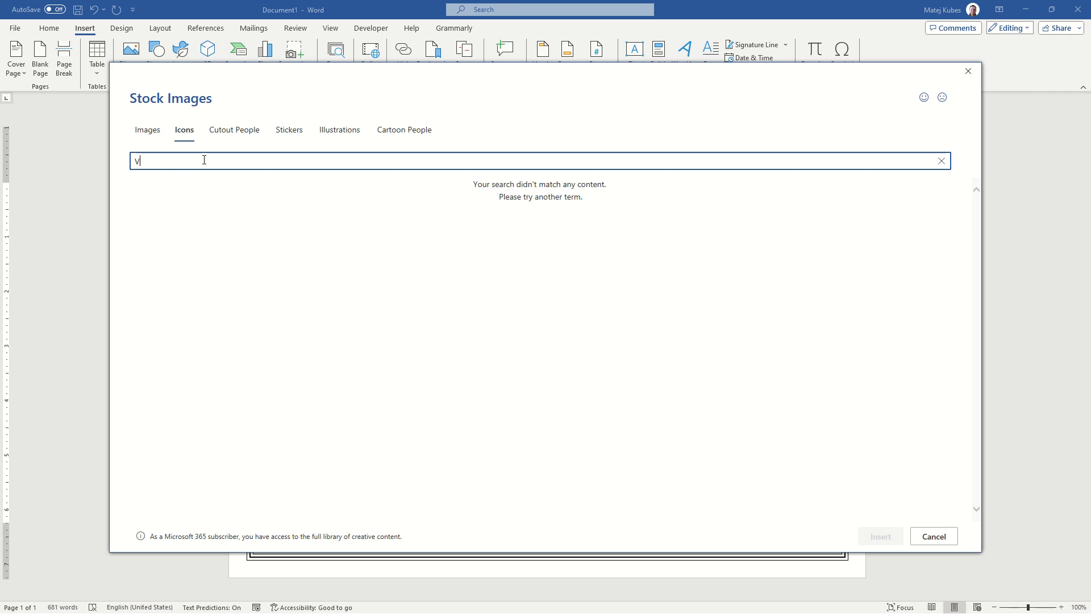
{"action": "key", "text": "BackSpace"}
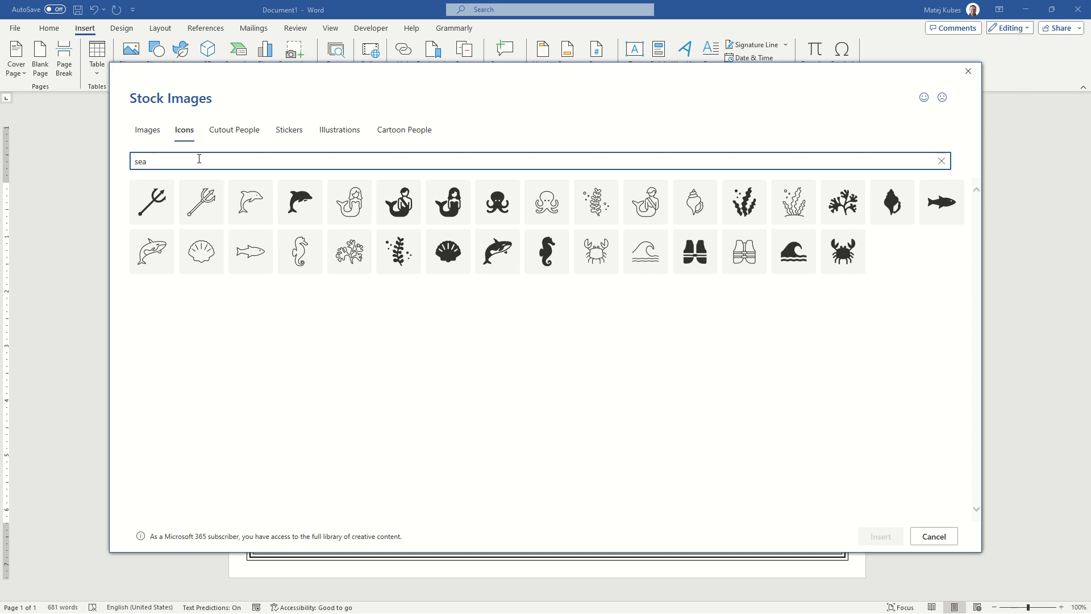
{"action": "left_click", "coordinate": [641, 249]}
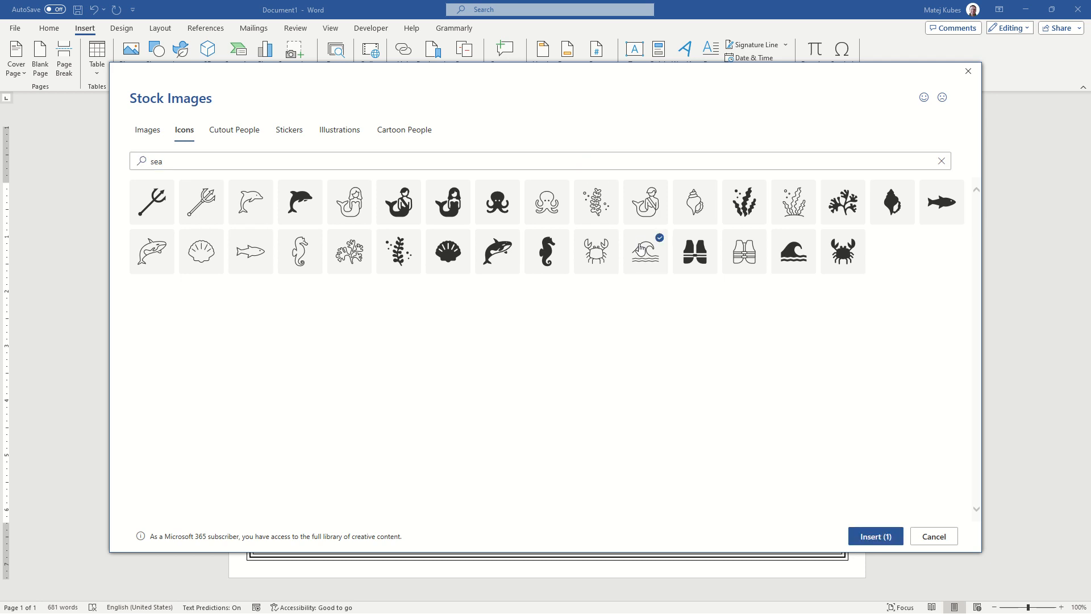
{"action": "left_click", "coordinate": [511, 190]}
{"action": "left_click", "coordinate": [872, 535]}
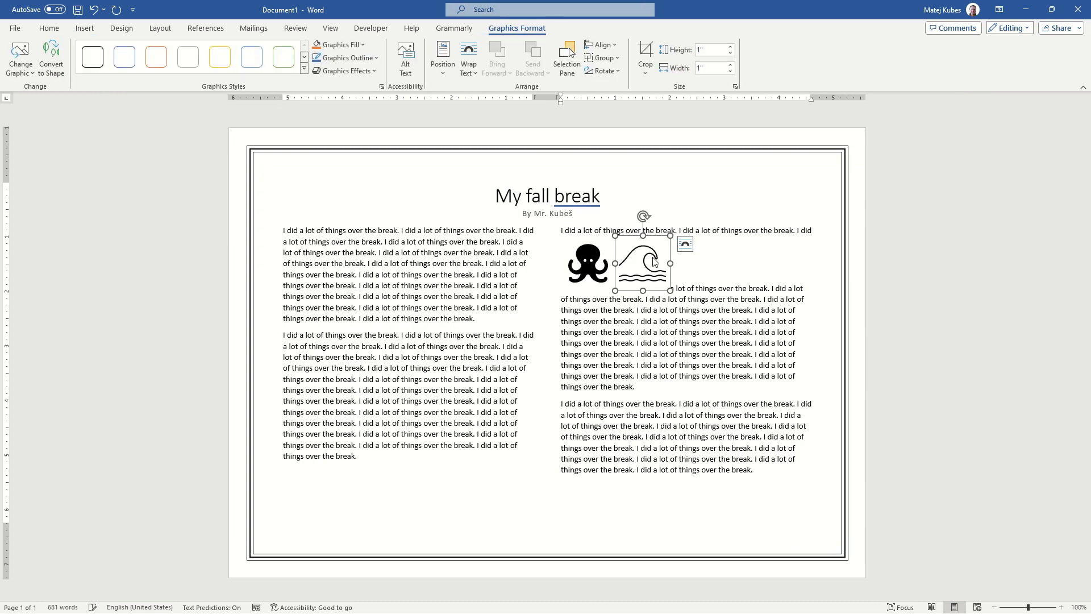
Set the wave icon's text wrapping to Square
{"action": "left_click", "coordinate": [685, 244]}
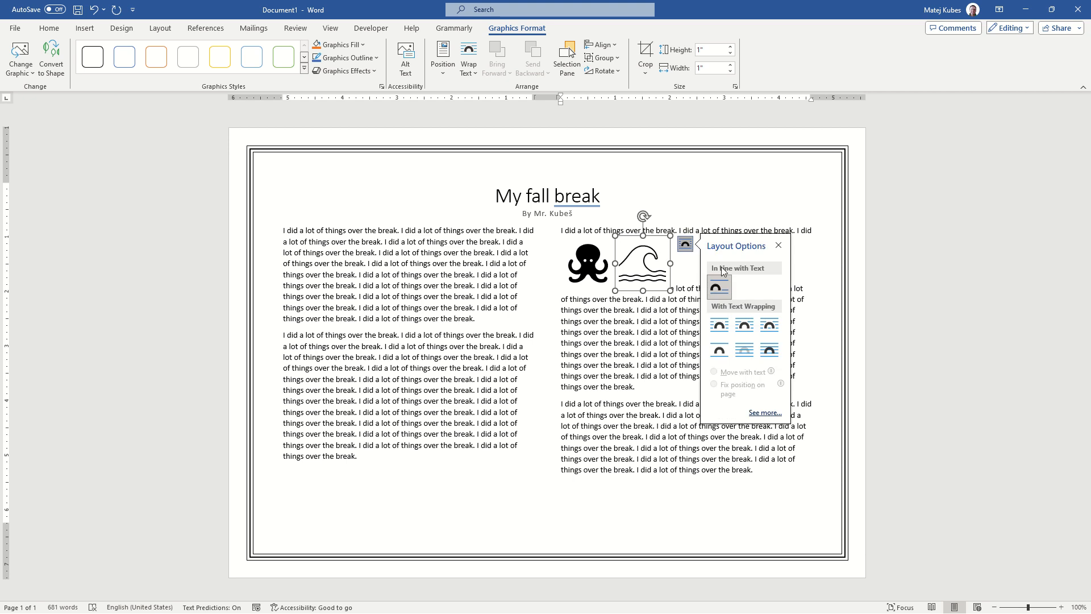
{"action": "left_click", "coordinate": [719, 325]}
{"action": "mouse_move", "coordinate": [638, 264]}
{"action": "left_mouse_down"}
{"action": "mouse_move", "coordinate": [706, 369]}
{"action": "mouse_move", "coordinate": [651, 262]}
{"action": "left_mouse_up"}
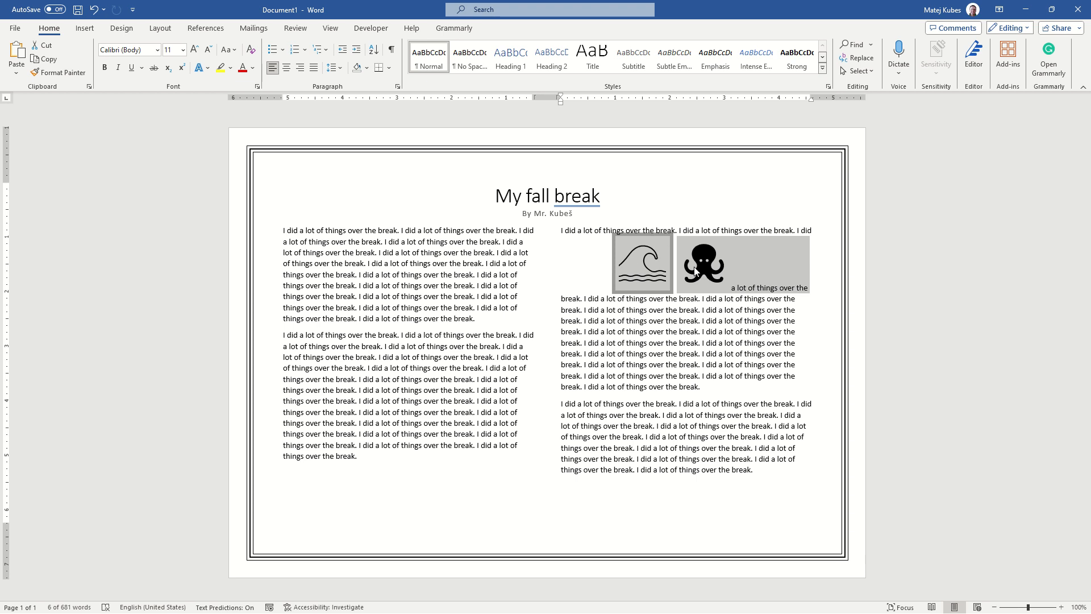
Set the octopus icon's text wrapping to Square and move it below the last paragraph of the second column
{"action": "left_click", "coordinate": [695, 272]}
{"action": "left_click", "coordinate": [746, 244]}
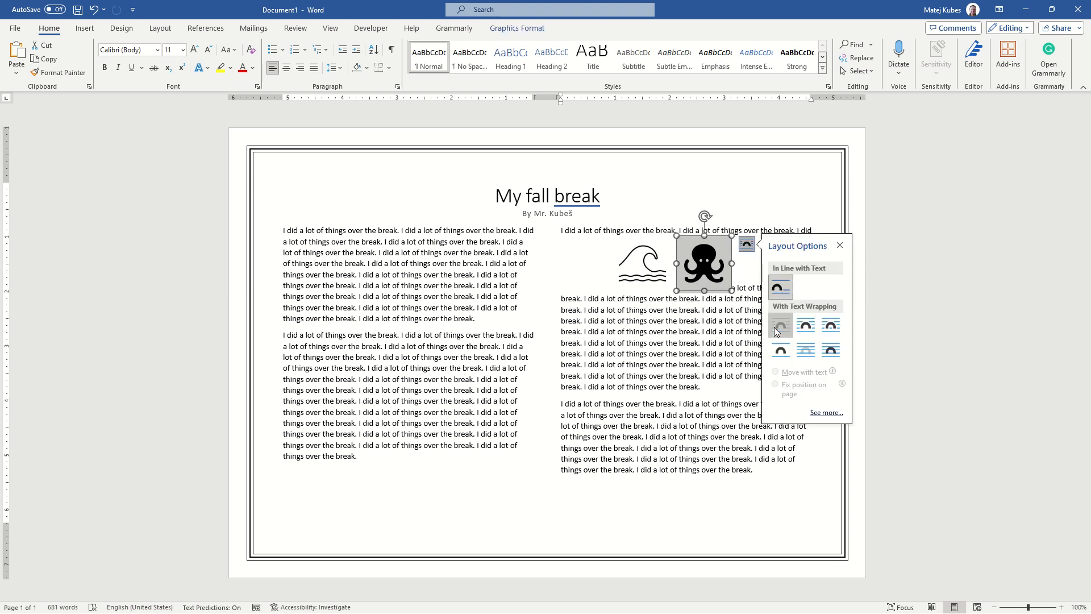
{"action": "left_click", "coordinate": [780, 325]}
{"action": "left_click_drag", "start_coordinate": [708, 263], "coordinate": [740, 475]}
Enlarge the octopus icon in the space below the second column's text
{"action": "key", "text": "shift+Up"}
{"action": "key", "text": "shift+Up"}
{"action": "key", "text": "shift+Up"}
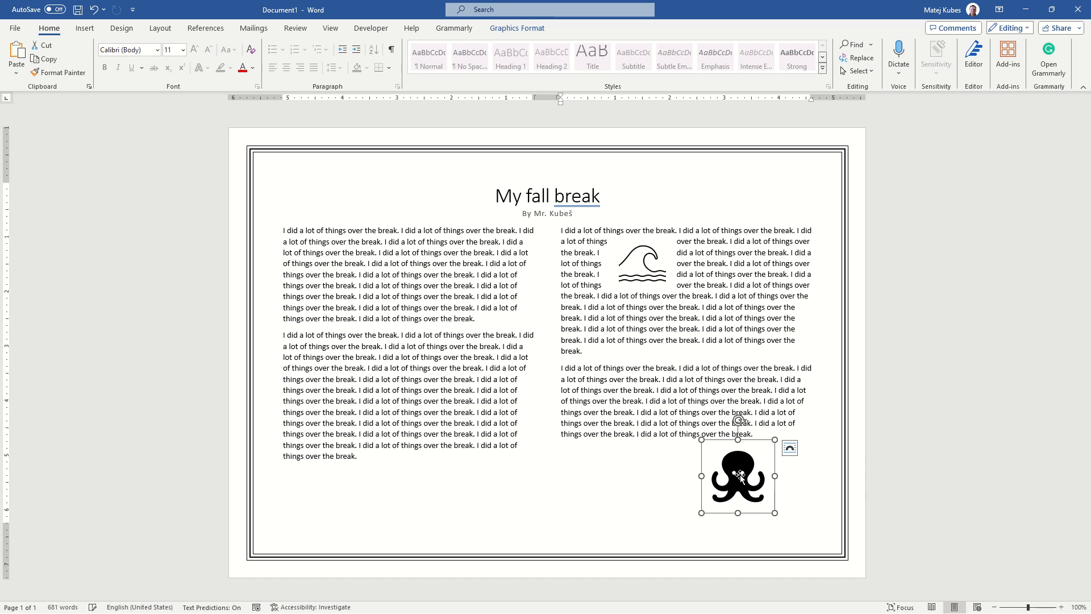
{"action": "key", "text": "shift+Down"}
{"action": "key", "text": "shift+Down"}
{"action": "key", "text": "shift+Down"}
{"action": "key", "text": "shift+Up"}
{"action": "key", "text": "shift+Up"}
{"action": "key", "text": "shift+Up"}
{"action": "key", "text": "shift+Up"}
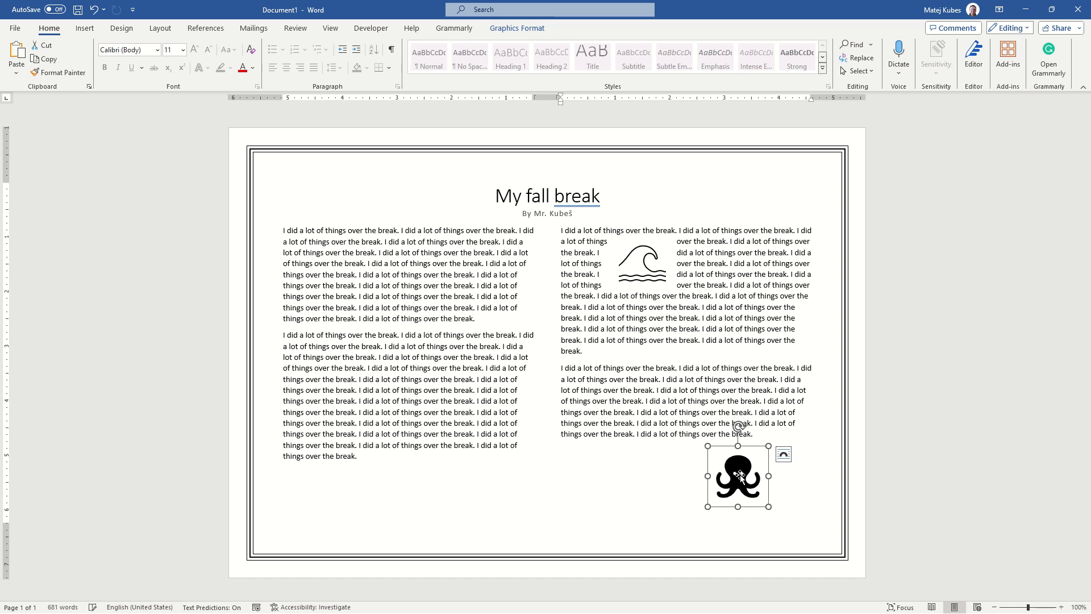
Move the wave icon out of the text to the empty space below the last paragraph, beside the octopus icon
{"action": "left_click", "coordinate": [644, 264]}
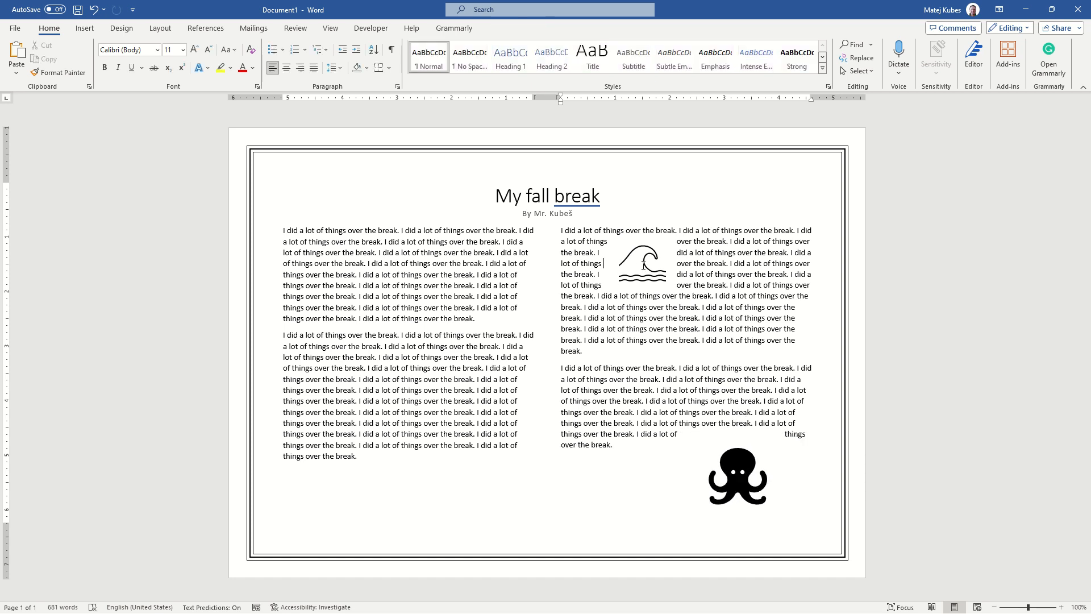
{"action": "left_click", "coordinate": [643, 264]}
{"action": "key", "text": "ctrl+z"}
{"action": "key", "text": "ctrl+z"}
{"action": "key", "text": "ctrl+z"}
{"action": "key", "text": "ctrl+z"}
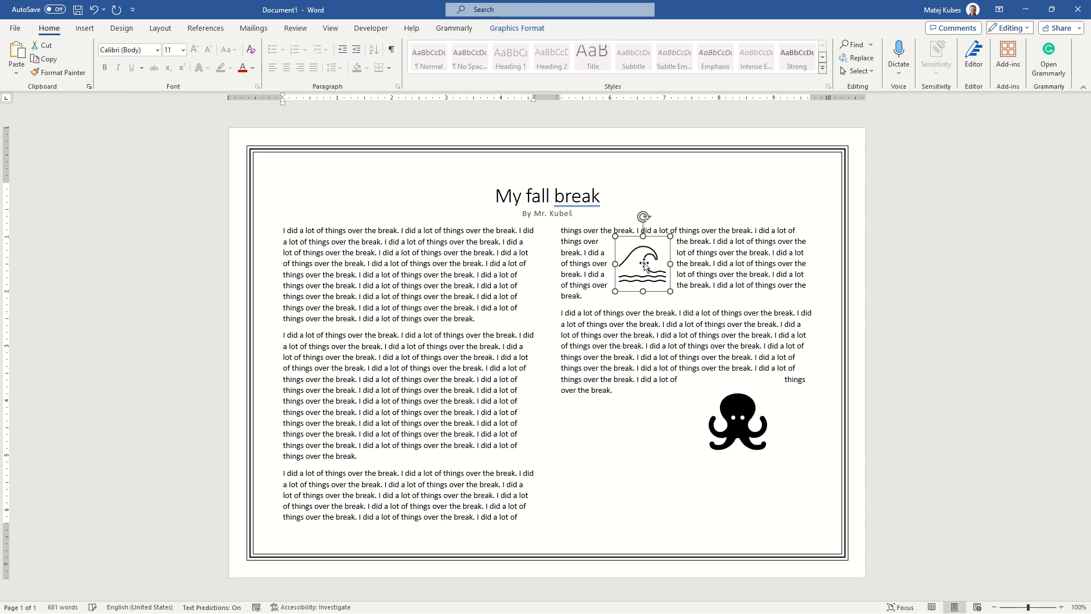
{"action": "key", "text": "ctrl+z"}
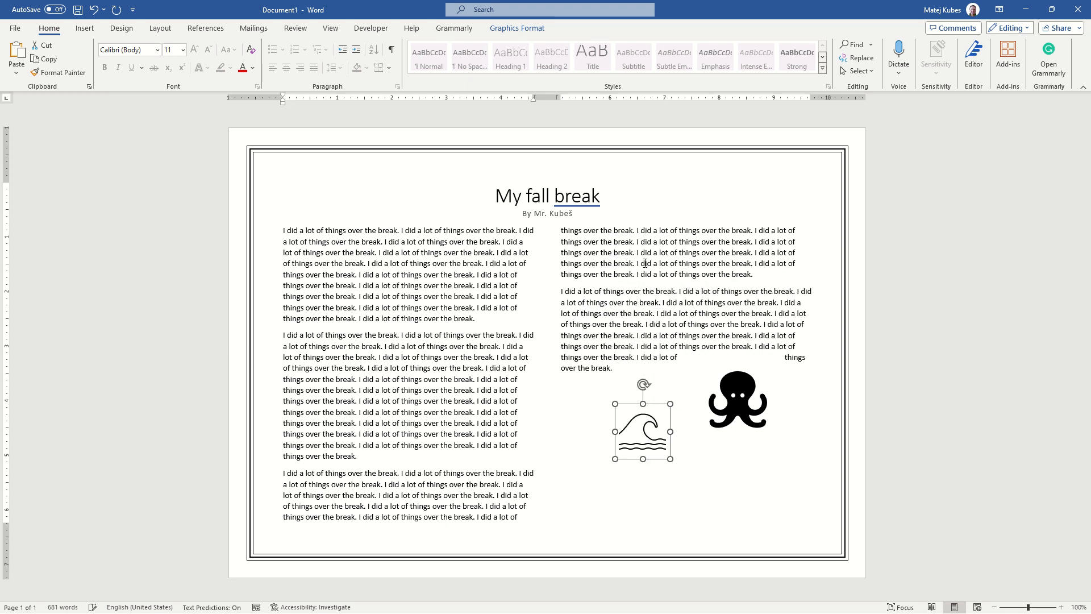
Enlarge the wave icon and nudge it down clear of the second column's last line
{"action": "key", "text": "ctrl+z"}
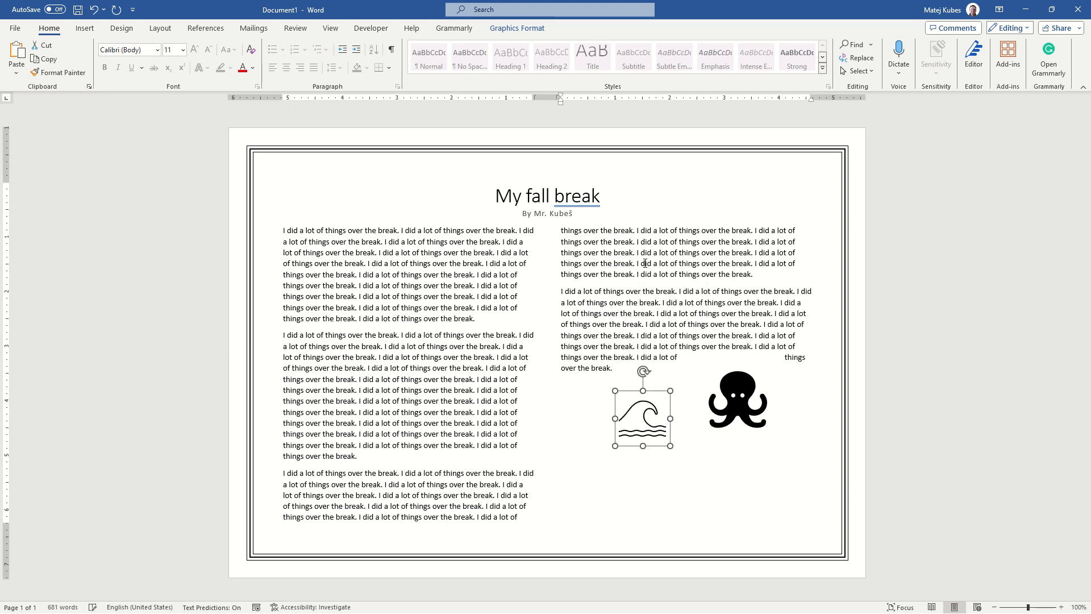
{"action": "key", "text": "ctrl+y"}
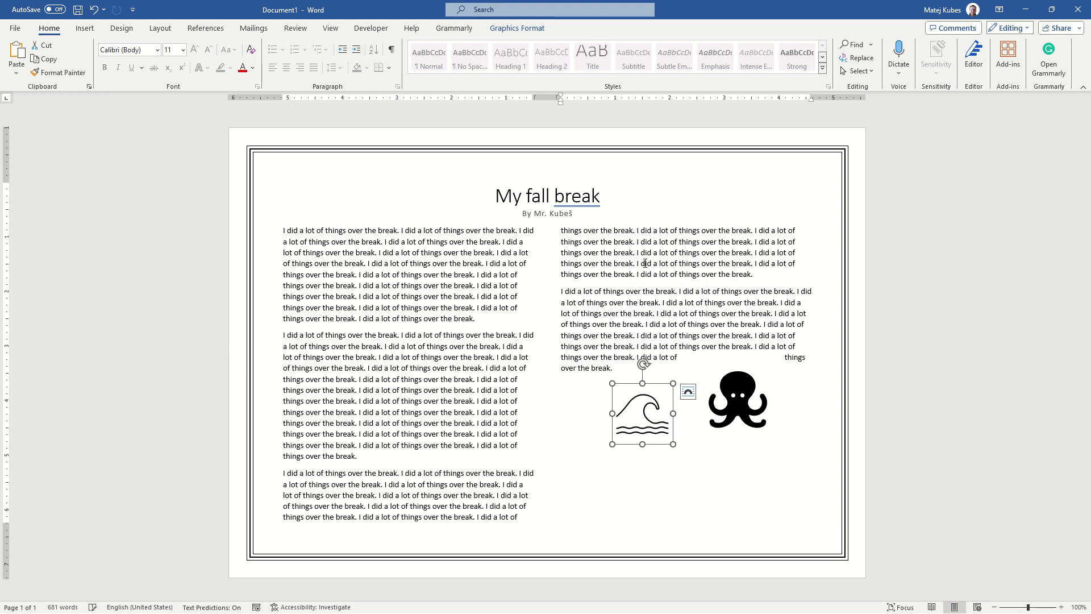
{"action": "key", "text": "shift+Up"}
{"action": "key", "text": "Down"}
{"action": "key", "text": "Down"}
{"action": "key", "text": "Down"}
{"action": "key", "text": "Down"}
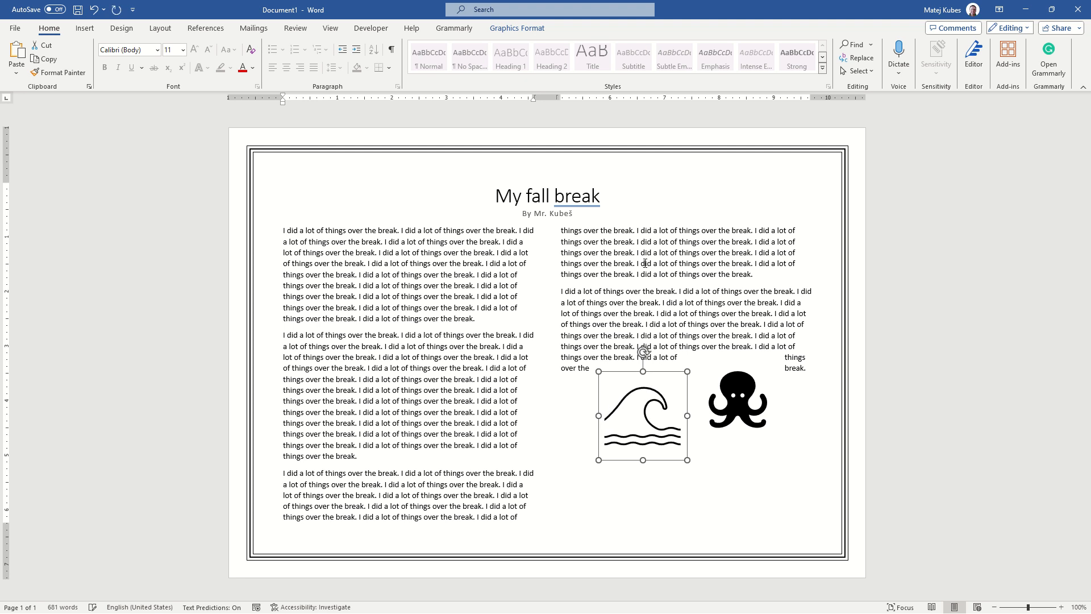
Nudge the octopus icon down out of the last paragraph until it lines up with the wave icon
{"action": "left_click", "coordinate": [753, 389]}
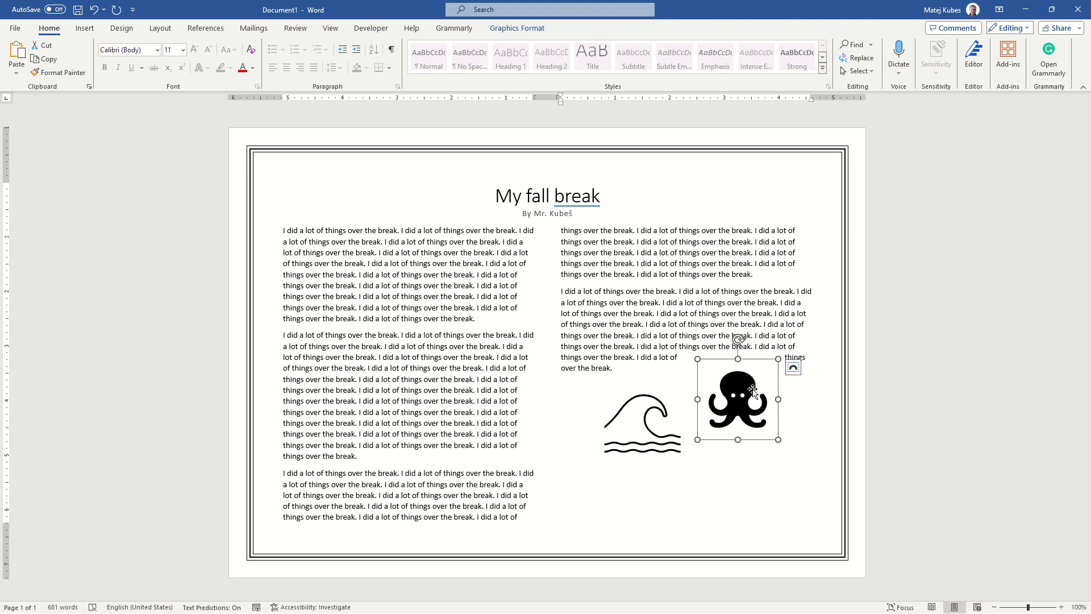
{"action": "key", "text": "Down"}
{"action": "key", "text": "Down"}
{"action": "key", "text": "Down"}
{"action": "key", "text": "Down"}
{"action": "key", "text": "Down"}
{"action": "key", "text": "Down"}
{"action": "key", "text": "Down"}
{"action": "key", "text": "Down"}
{"action": "key", "text": "Down"}
{"action": "key", "text": "Down"}
{"action": "key", "text": "Down"}
{"action": "key", "text": "Down"}
{"action": "key", "text": "Down"}
{"action": "key", "text": "Down"}
{"action": "key", "text": "Down"}
{"action": "key", "text": "Down"}
{"action": "key", "text": "Down"}
{"action": "key", "text": "Down"}
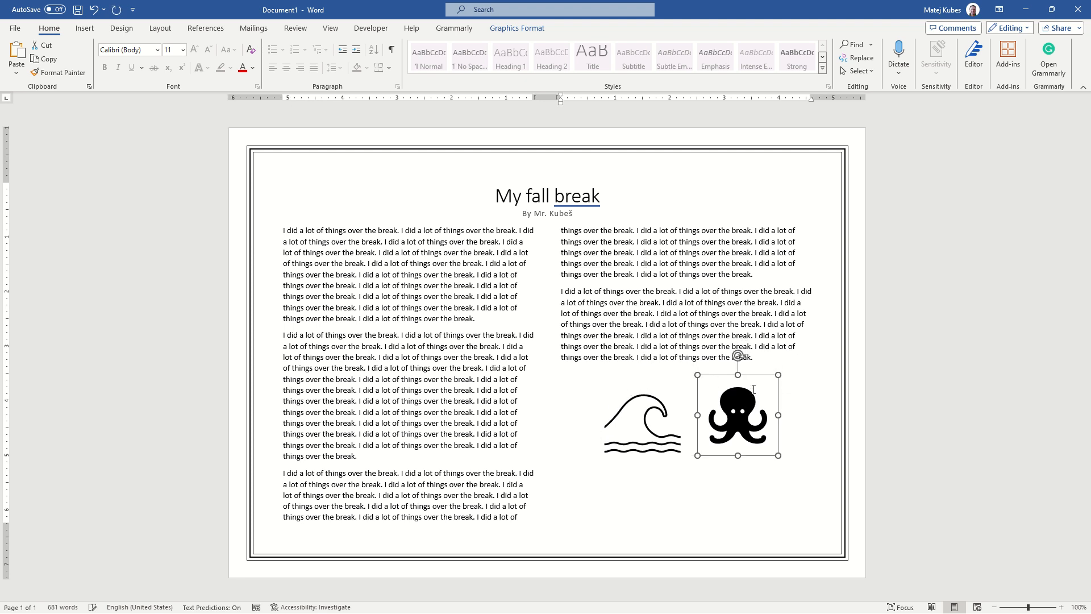
{"action": "key", "text": "Up"}
{"action": "key", "text": "Up"}
{"action": "key", "text": "Up"}
{"action": "key", "text": "Up"}
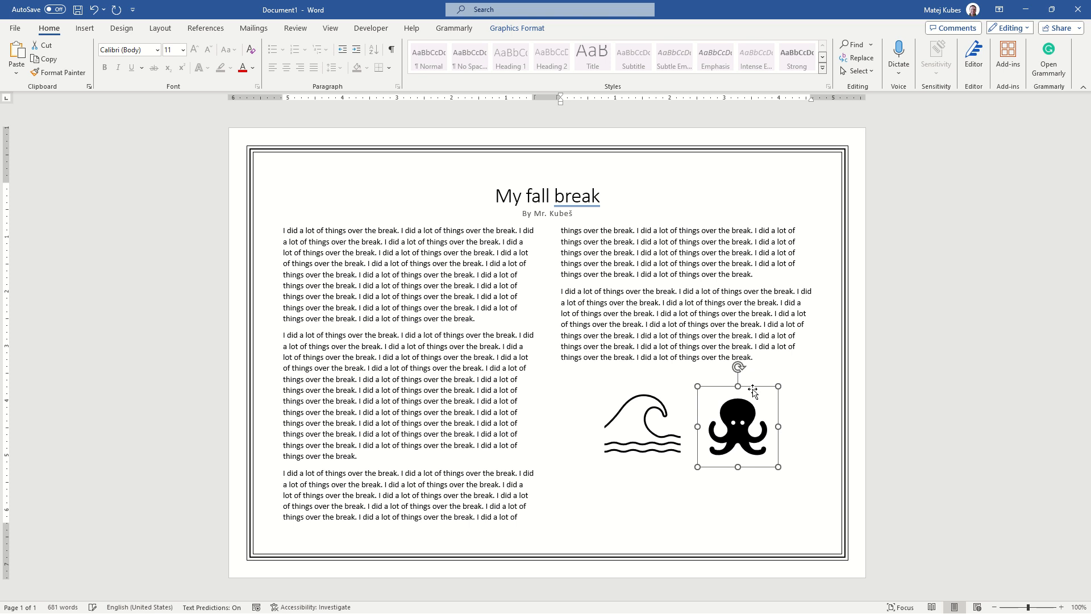
{"action": "key", "text": "Escape"}
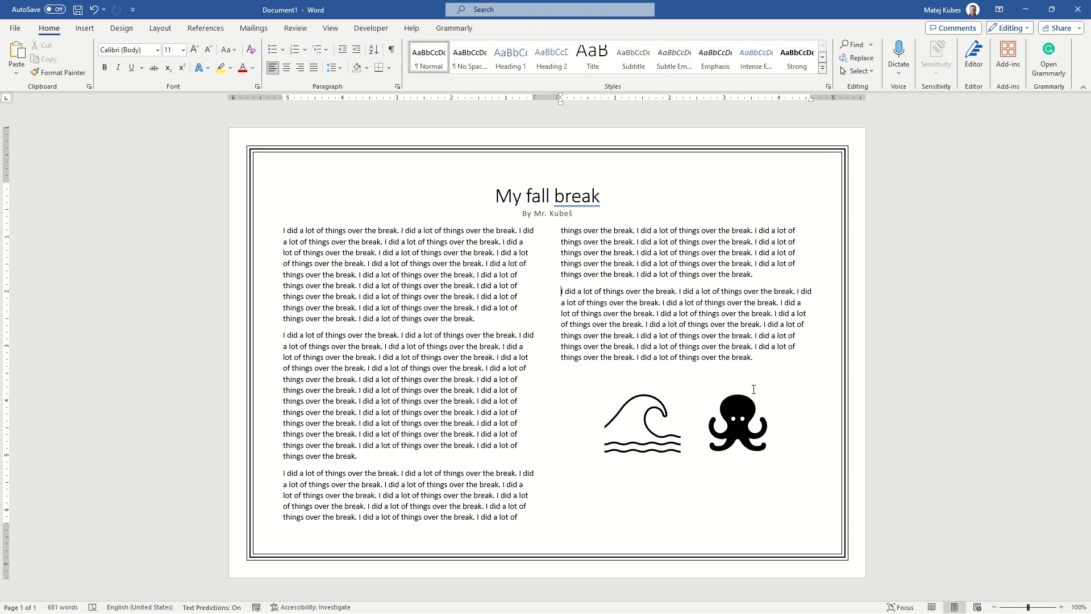
Check the sample page in the browser, return to Word and apply the style set with an all-caps title
{"action": "key", "text": "alt+Tab"}
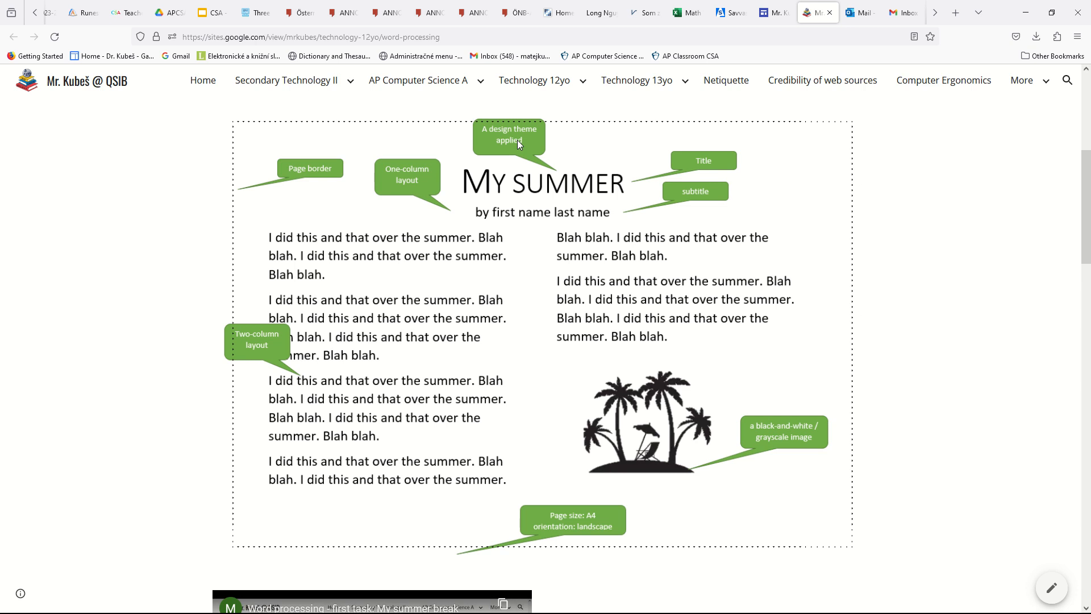
{"action": "key", "text": "alt+Tab"}
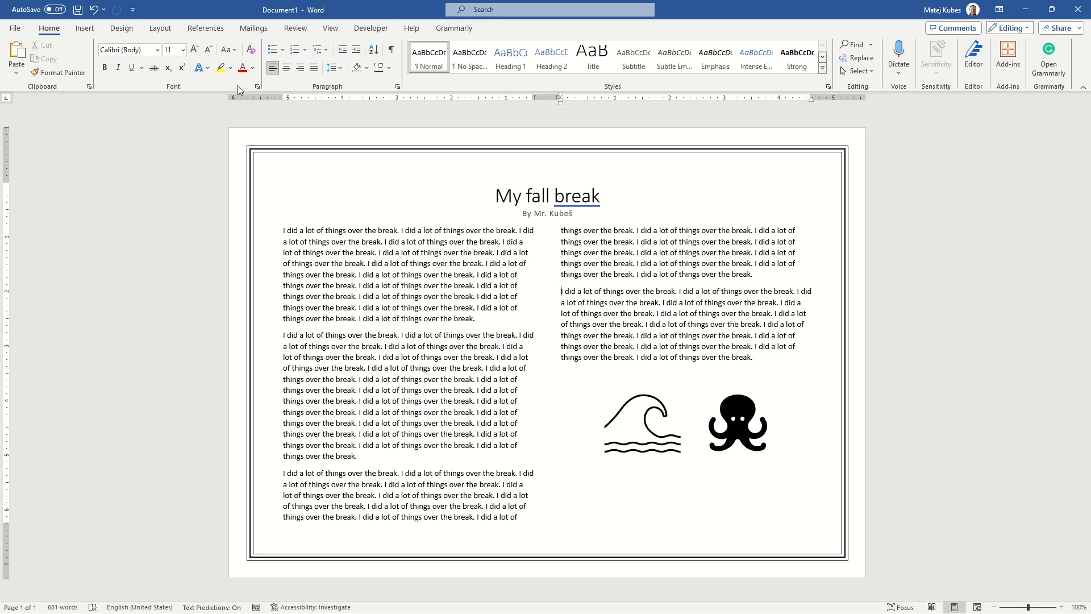
{"action": "left_click", "coordinate": [122, 29]}
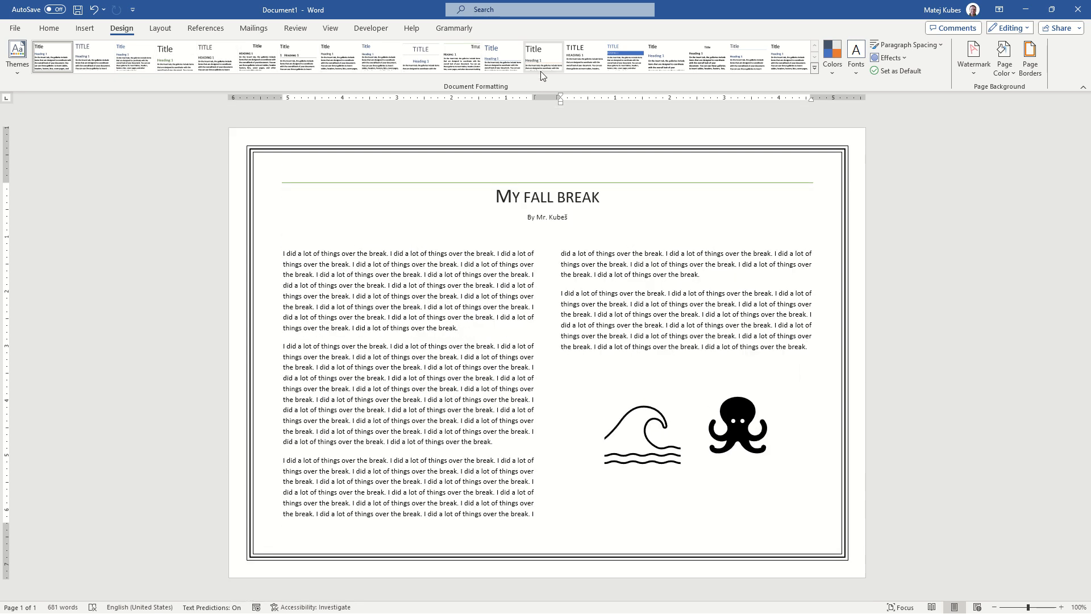
{"action": "left_click", "coordinate": [583, 63]}
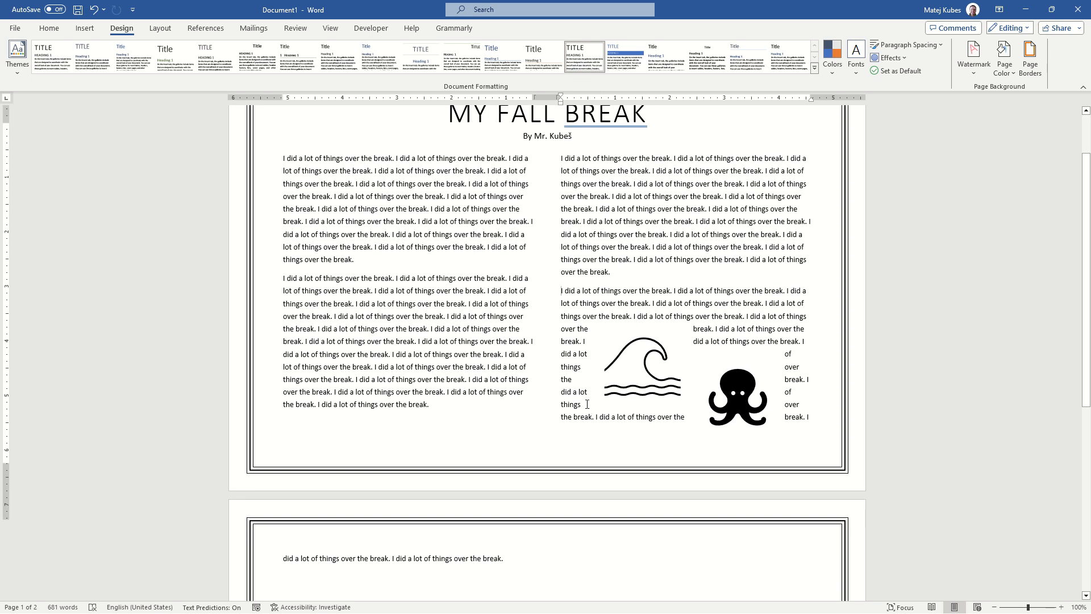
Change the document's theme fonts to Custom 3, with the Bohemian typewriter heading font
{"action": "scroll", "coordinate": [587, 404], "scroll_direction": "up", "scroll_amount": 2}
{"action": "left_click", "coordinate": [855, 64]}
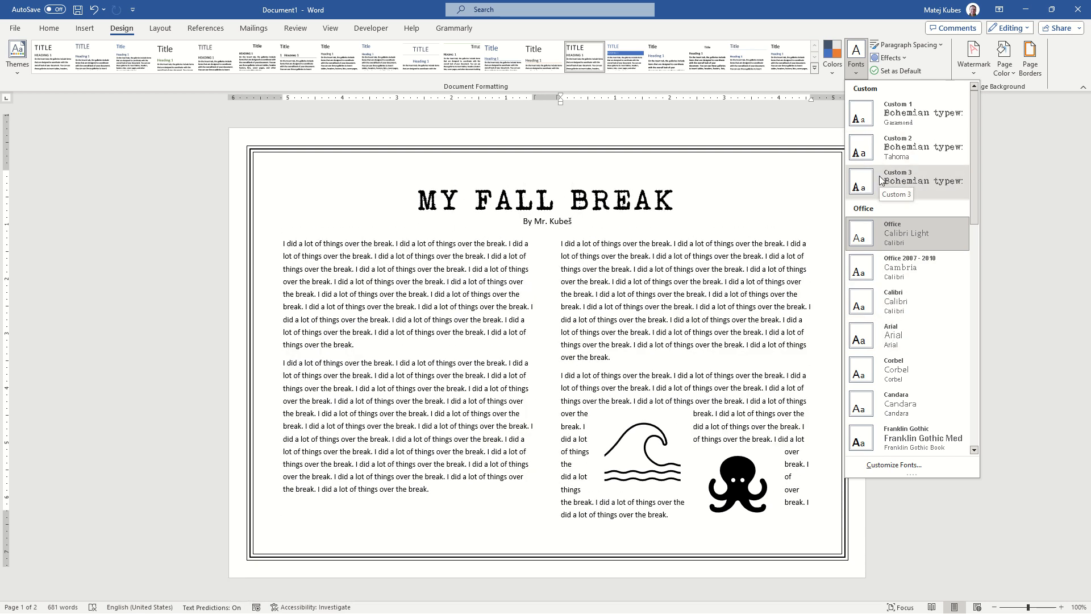
{"action": "left_click", "coordinate": [885, 179]}
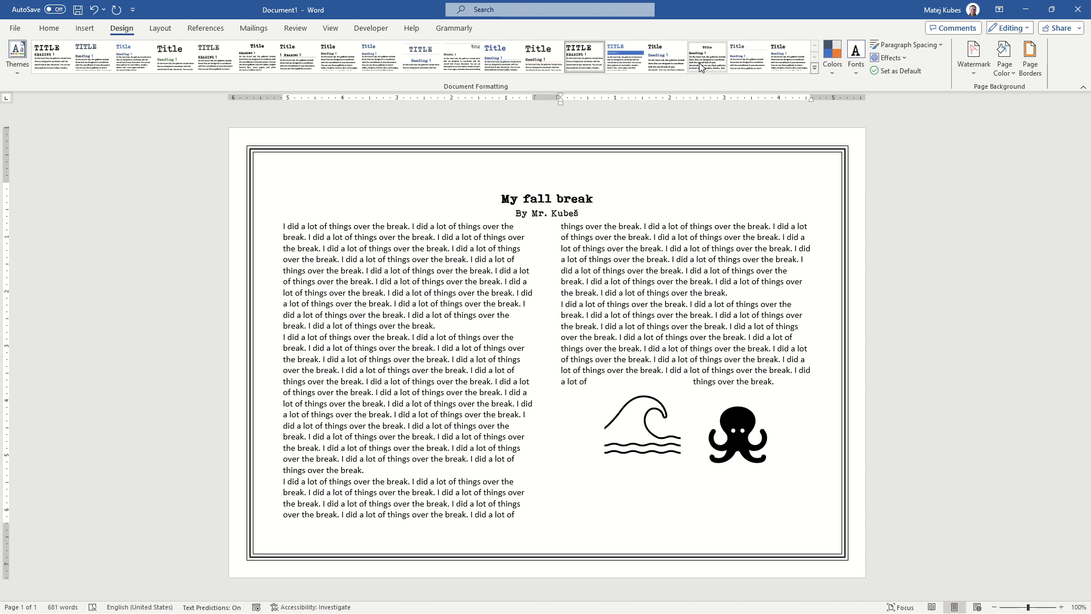
Apply a style set with a bold mixed-case title and review how the text flows across the pages
{"action": "left_click", "coordinate": [651, 66]}
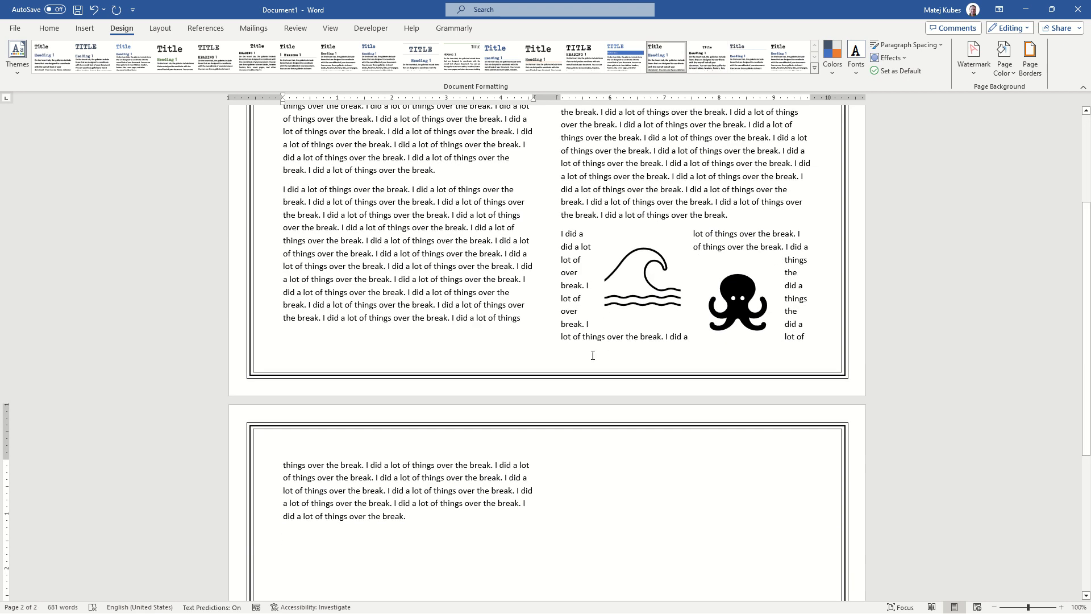
{"action": "scroll", "coordinate": [559, 350], "scroll_direction": "up", "scroll_amount": 5}
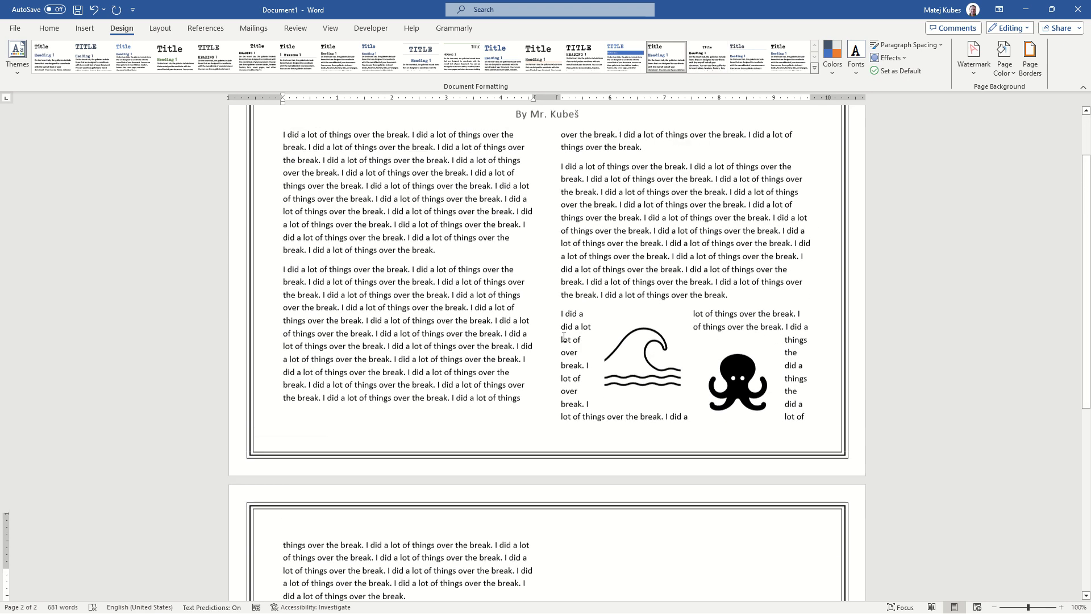
{"action": "scroll", "coordinate": [565, 322], "scroll_direction": "down", "scroll_amount": 3}
{"action": "scroll", "coordinate": [564, 322], "scroll_direction": "down", "scroll_amount": 2}
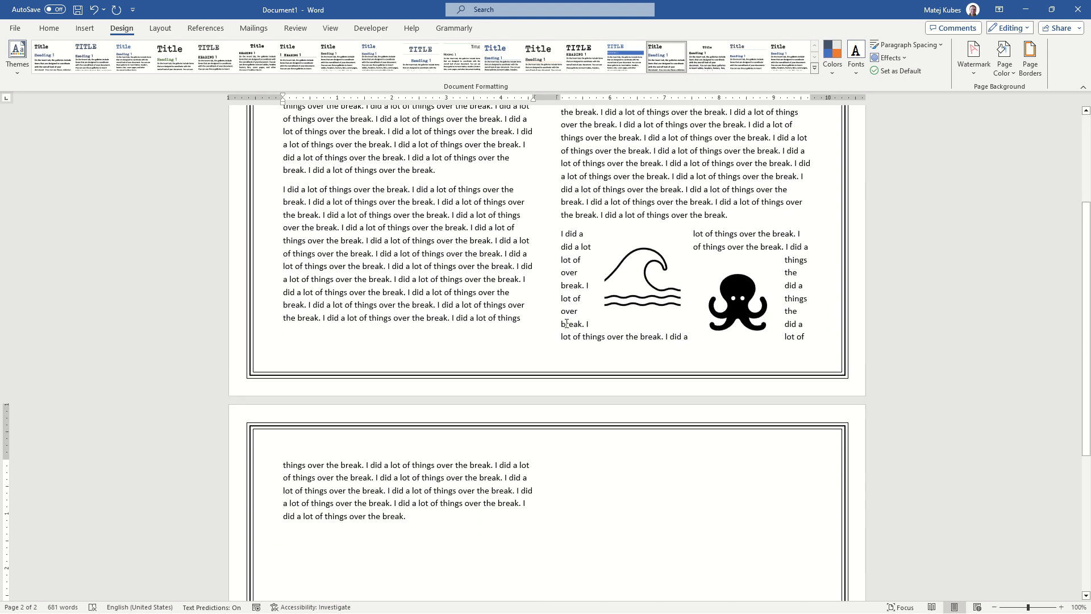
{"action": "scroll", "coordinate": [566, 325], "scroll_direction": "up", "scroll_amount": 2}
{"action": "scroll", "coordinate": [566, 326], "scroll_direction": "up", "scroll_amount": 3}
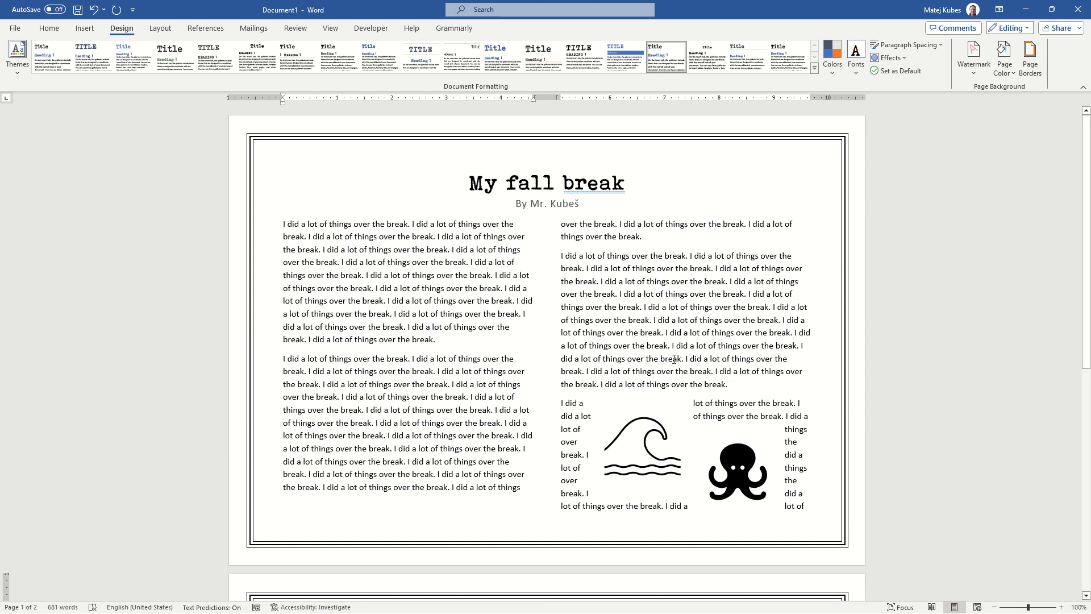
Try to shrink all of the document's text by one font size step and undo it
{"action": "key", "text": "ctrl+a"}
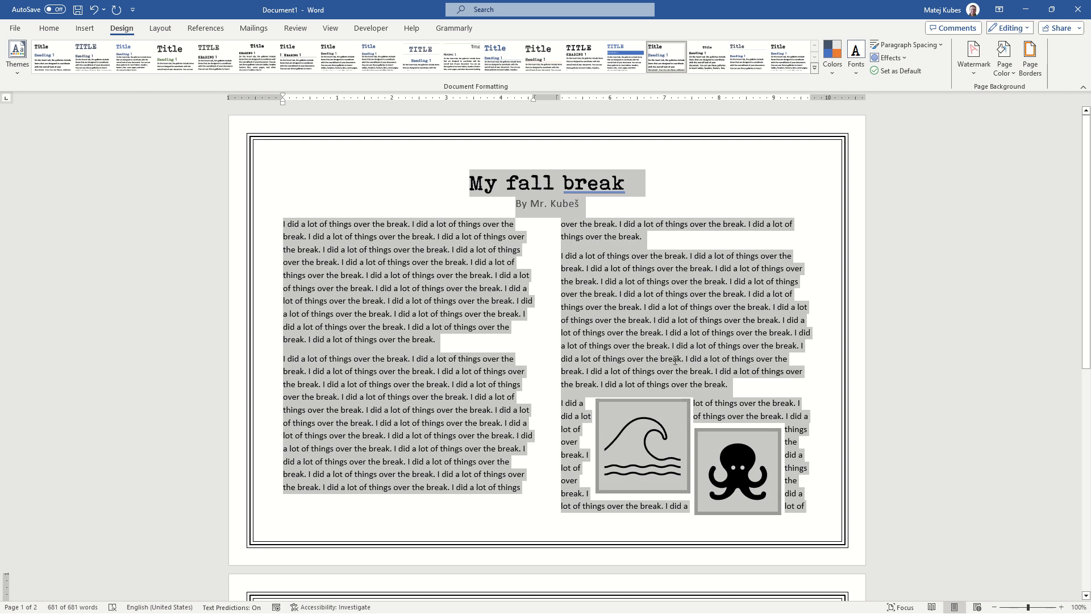
{"action": "key", "text": "ctrl+shift+comma"}
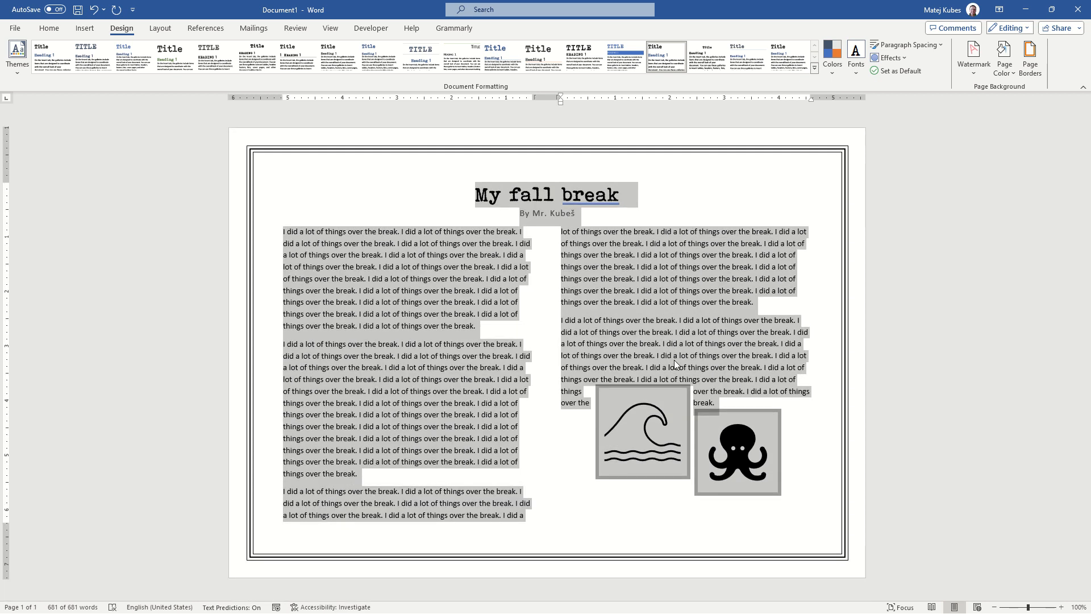
{"action": "left_click", "coordinate": [674, 361]}
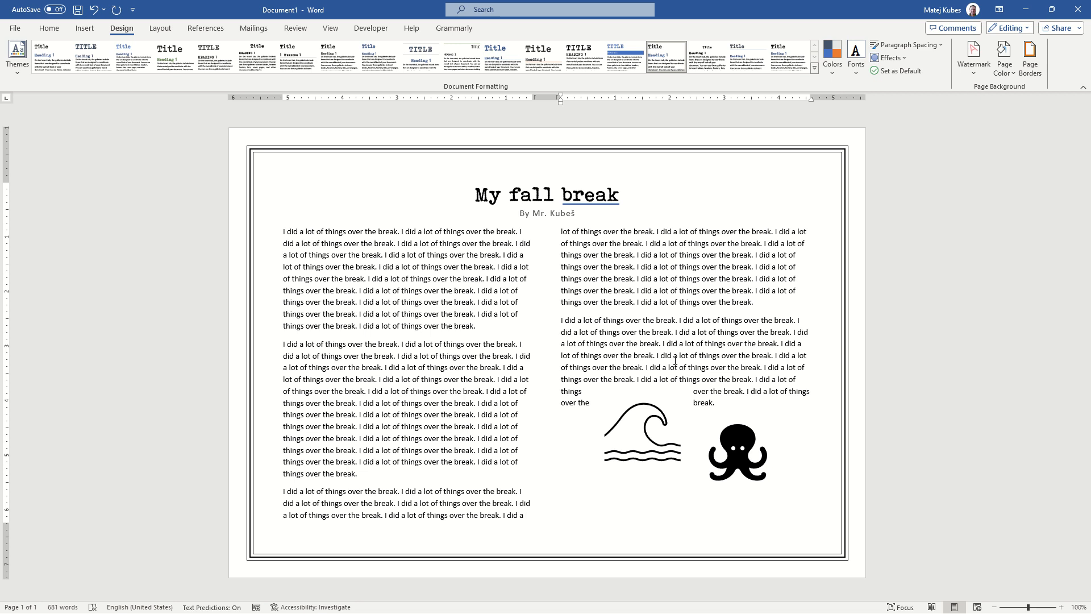
{"action": "key", "text": "ctrl+z"}
{"action": "key", "text": "Right"}
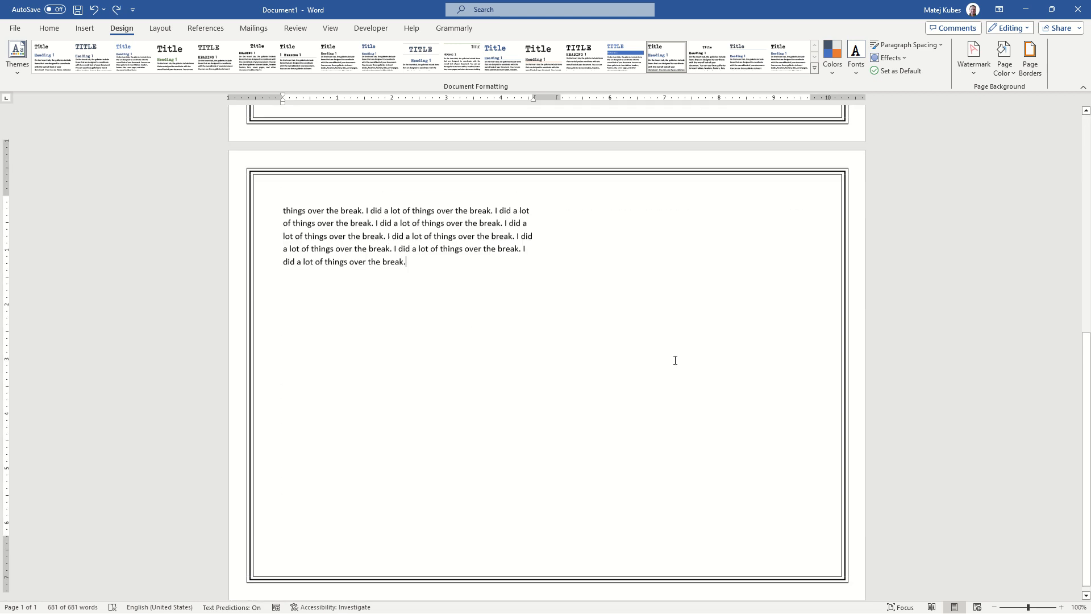
Reduce the top and bottom page margins to about 0.7 inch so the text fits on one page
{"action": "scroll", "coordinate": [195, 263], "scroll_direction": "up", "scroll_amount": 2}
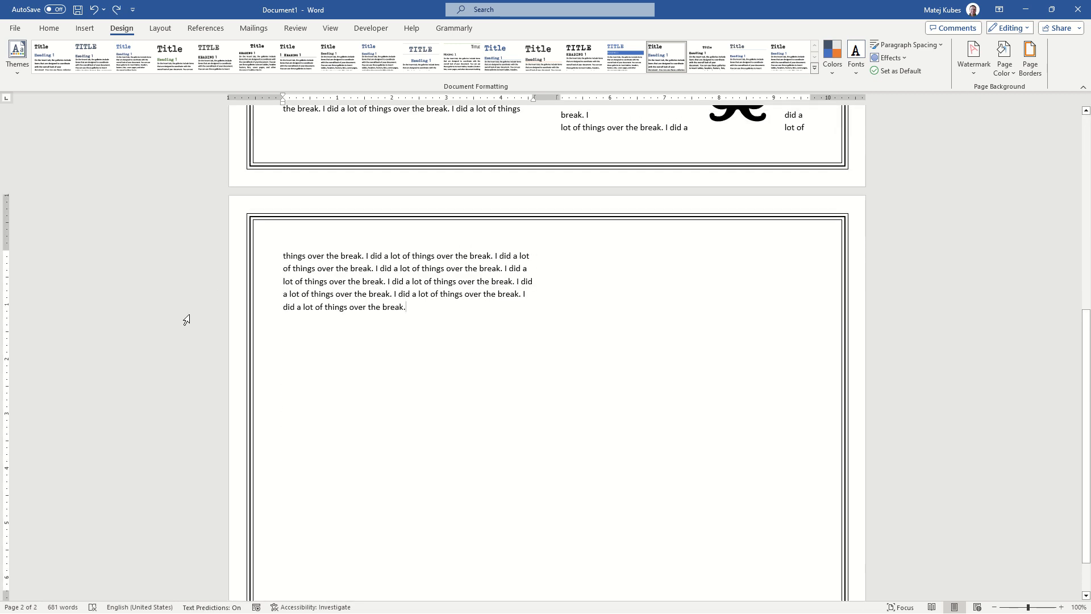
{"action": "scroll", "coordinate": [17, 267], "scroll_direction": "up", "scroll_amount": 2}
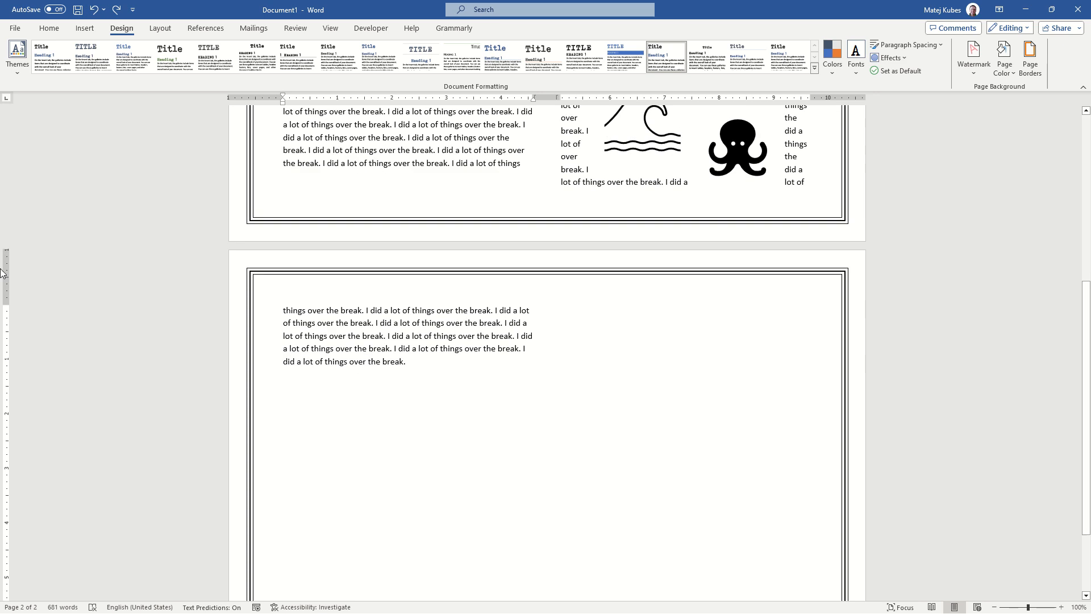
{"action": "left_click_drag", "start_coordinate": [6, 304], "coordinate": [8, 285]}
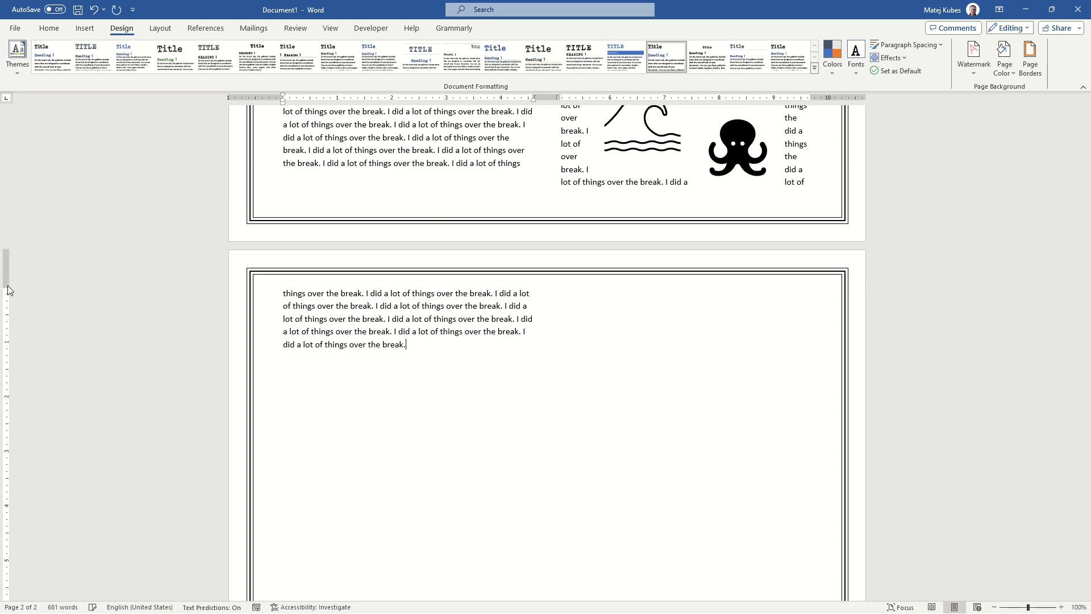
{"action": "scroll", "coordinate": [6, 279], "scroll_direction": "up", "scroll_amount": 12}
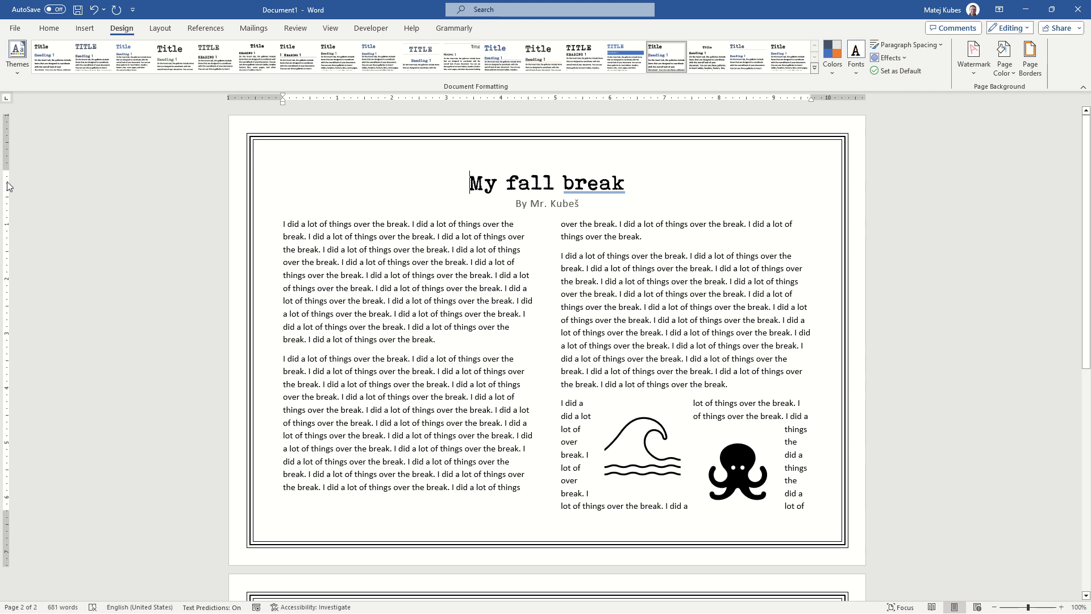
{"action": "left_click_drag", "start_coordinate": [6, 170], "coordinate": [5, 151]}
{"action": "scroll", "coordinate": [5, 152], "scroll_direction": "down", "scroll_amount": 15}
{"action": "key", "text": "ctrl+Home"}
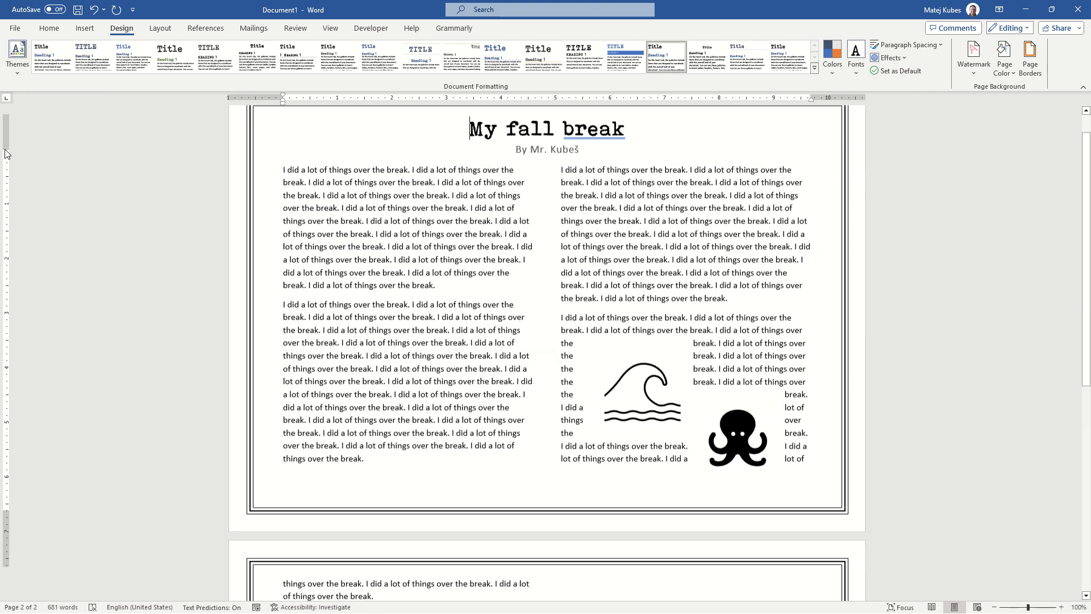
{"action": "left_click_drag", "start_coordinate": [4, 510], "coordinate": [6, 527]}
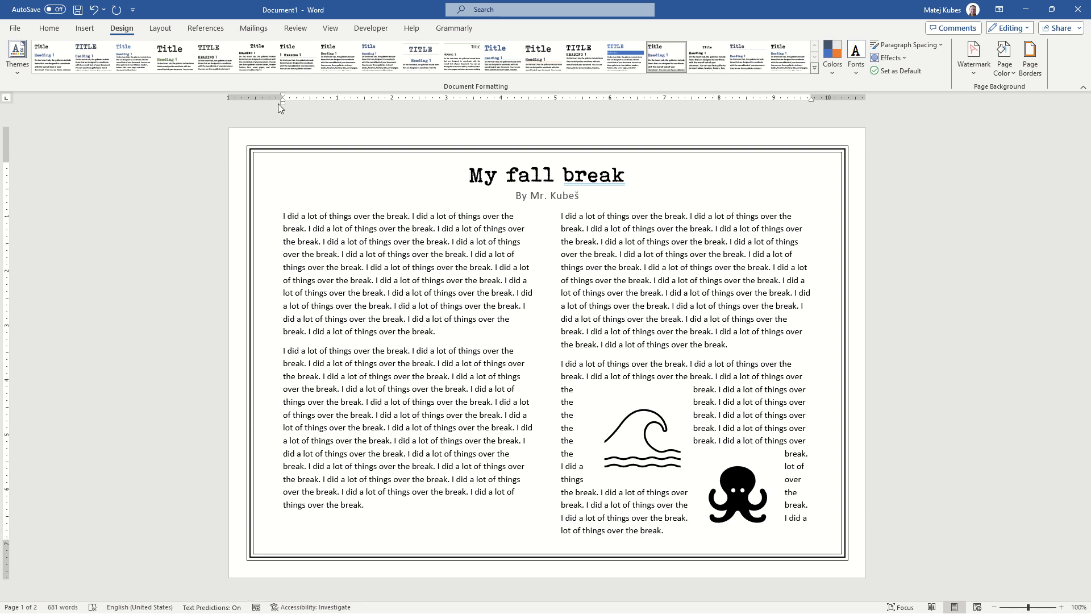
Hide the ruler, show it again, and place the cursor at the end of the document
{"action": "left_click", "coordinate": [331, 28]}
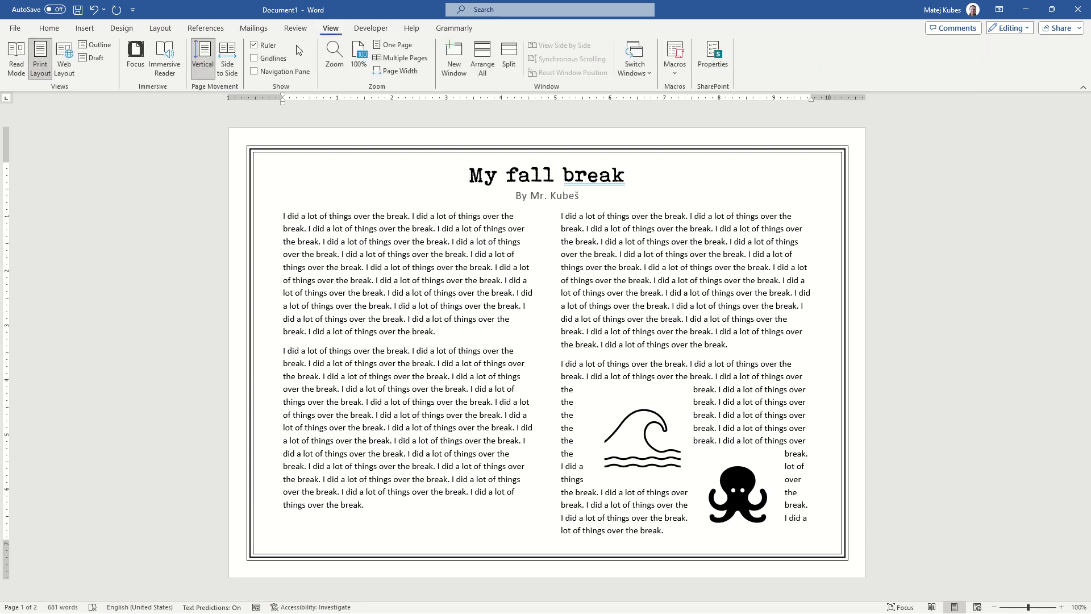
{"action": "left_click", "coordinate": [255, 46]}
{"action": "left_click", "coordinate": [255, 47]}
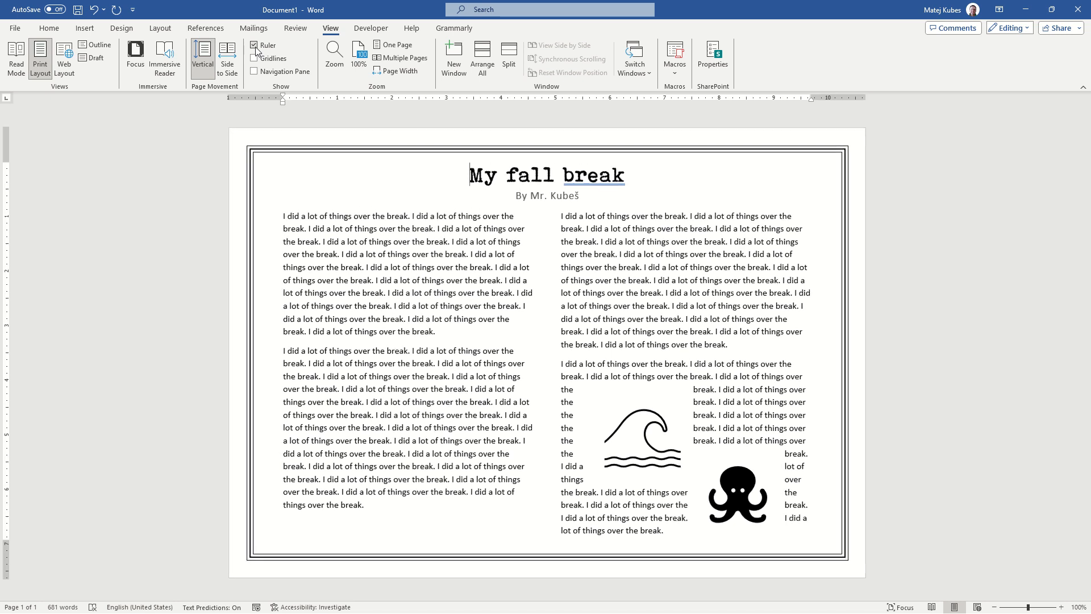
{"action": "key", "text": "ctrl+End"}
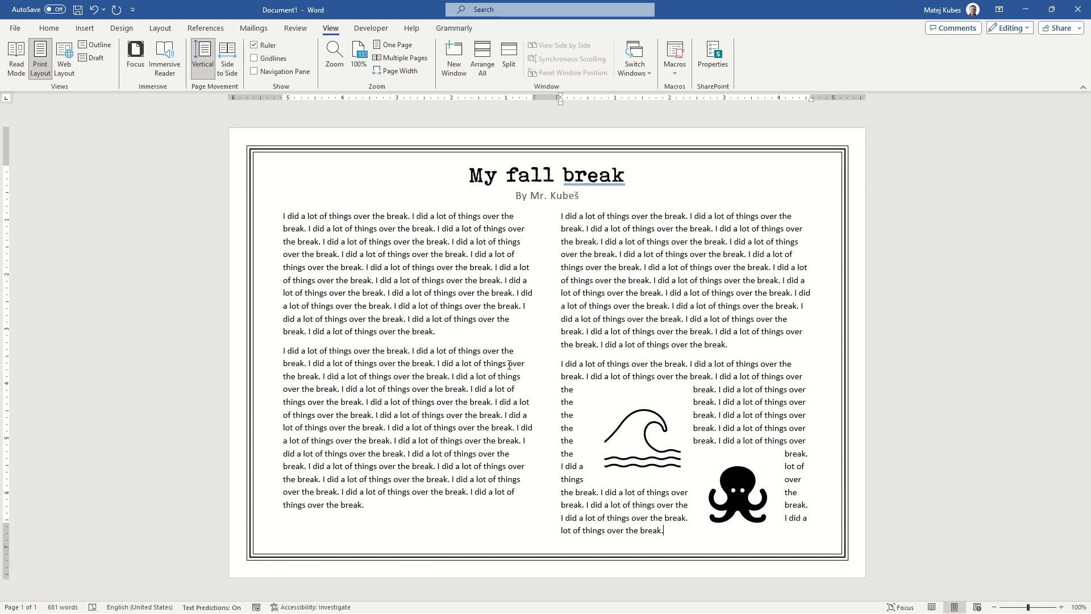
Try to print the document to a PDF file with Microsoft Print to PDF, cancelling at the file name prompt
{"action": "key", "text": "ctrl+p"}
{"action": "left_click", "coordinate": [193, 151]}
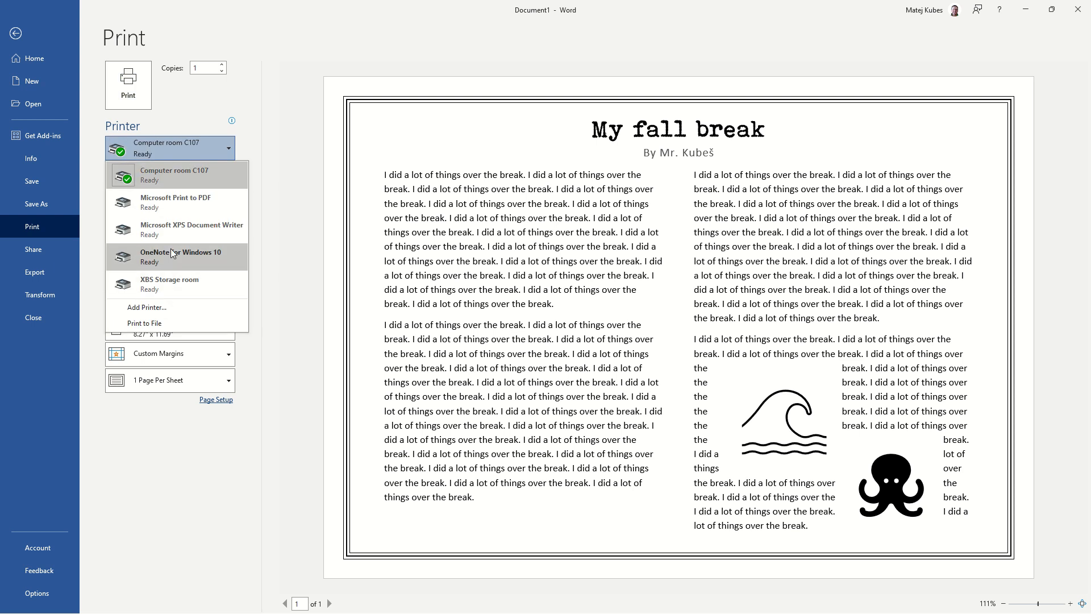
{"action": "left_click", "coordinate": [183, 209]}
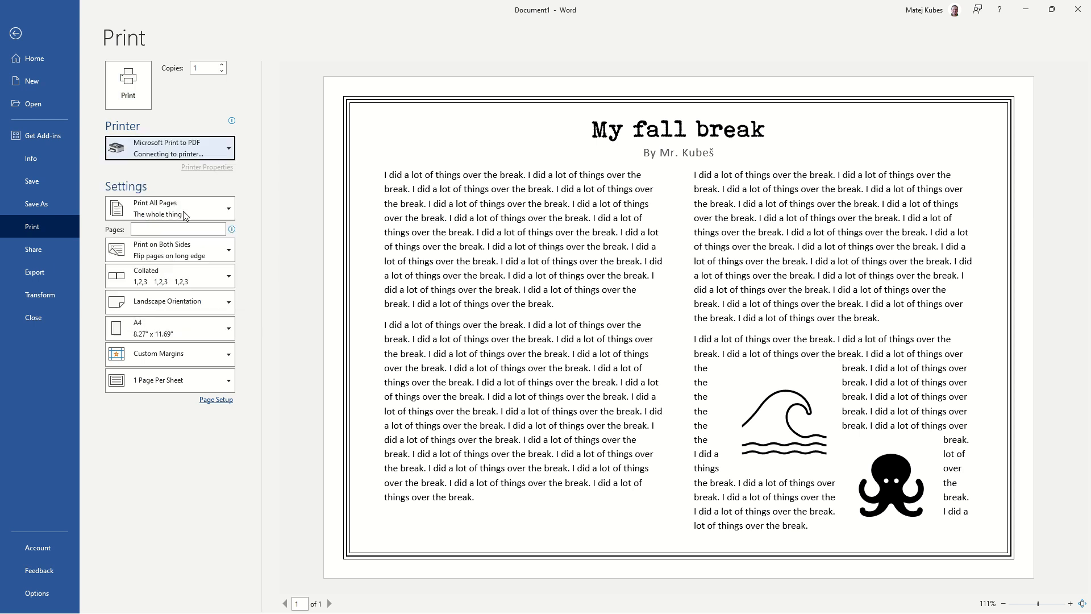
{"action": "left_click", "coordinate": [129, 87]}
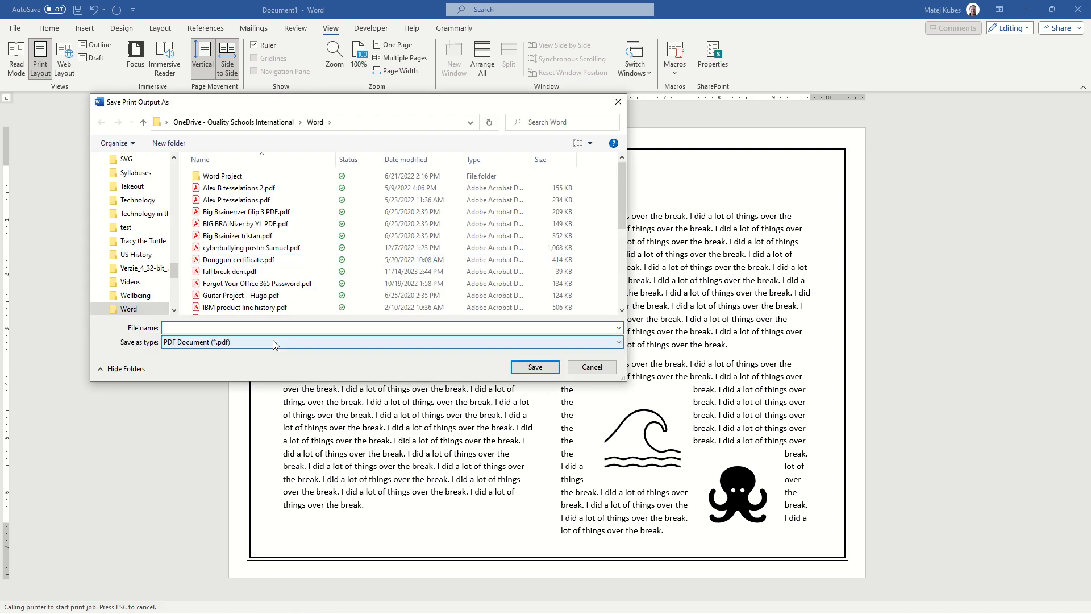
{"action": "left_click", "coordinate": [270, 339]}
{"action": "left_click", "coordinate": [264, 338]}
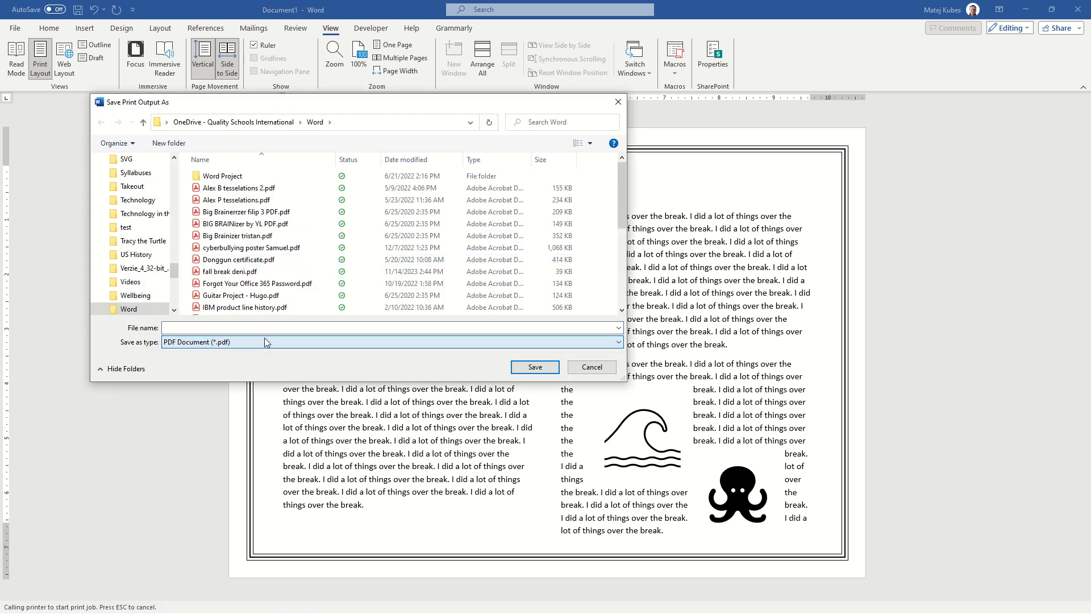
{"action": "left_click", "coordinate": [588, 366]}
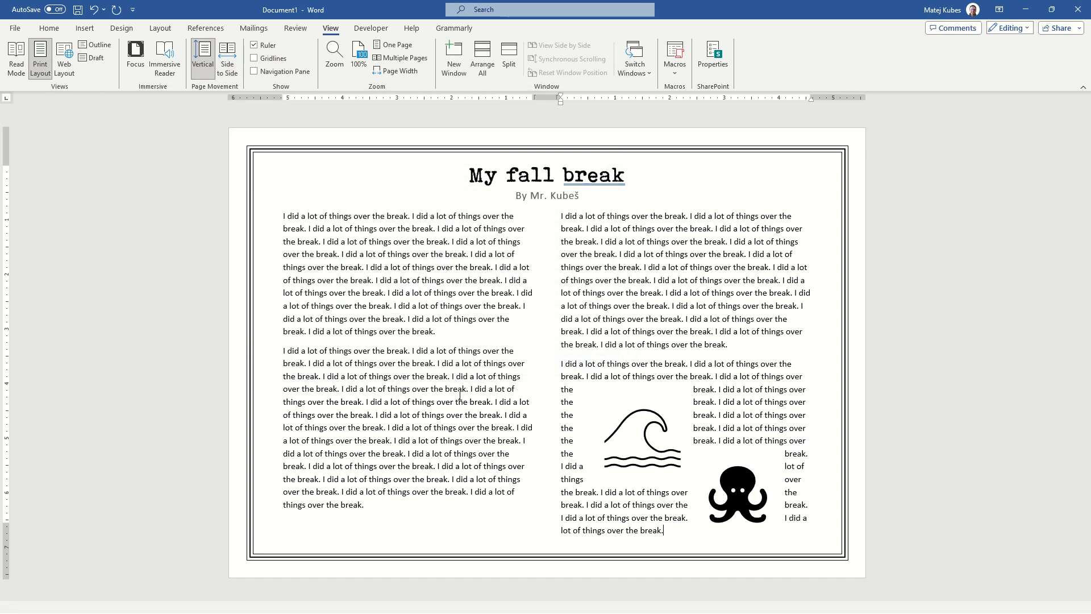